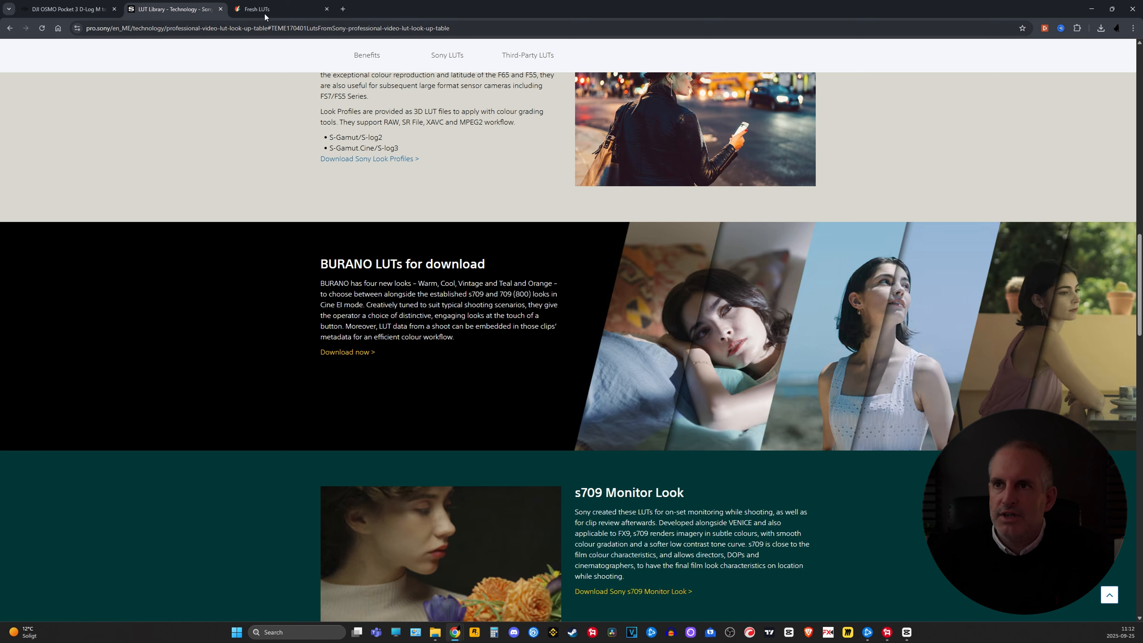
# Search the Fresh LUTs site for LUTs with the DJI D-log gamma
pyautogui.click(275, 8)
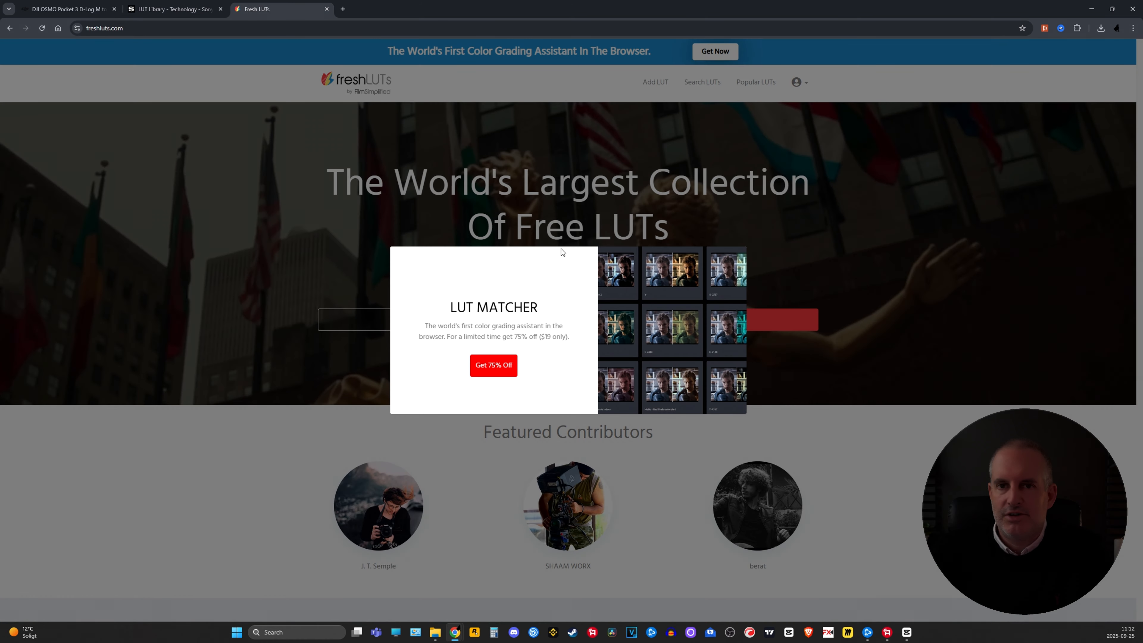
pyautogui.click(251, 102)
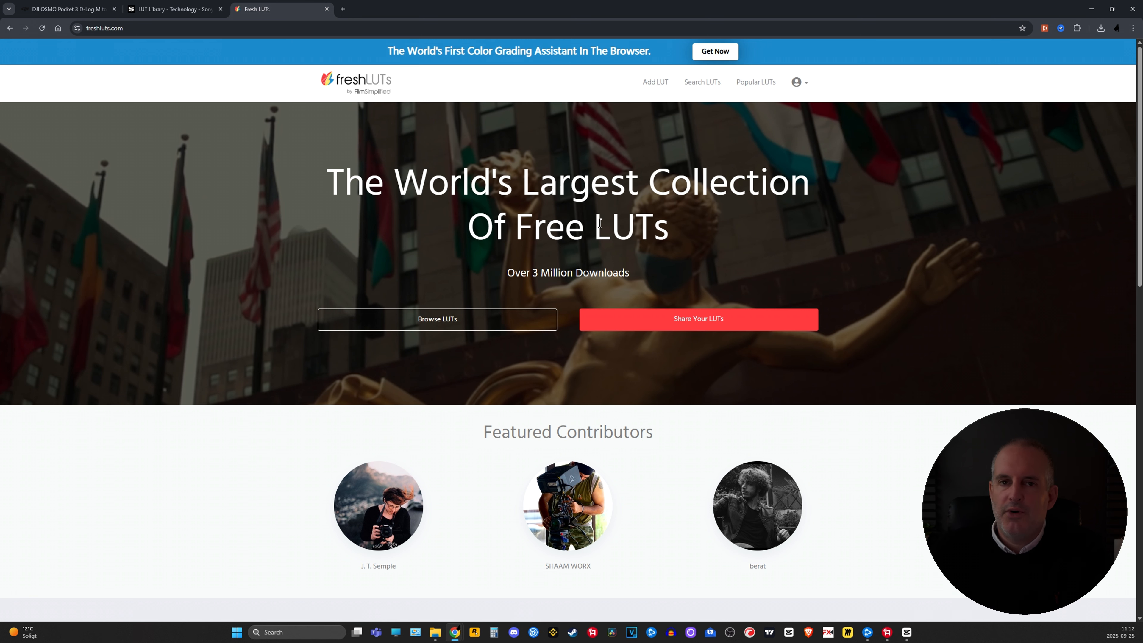
pyautogui.click(699, 84)
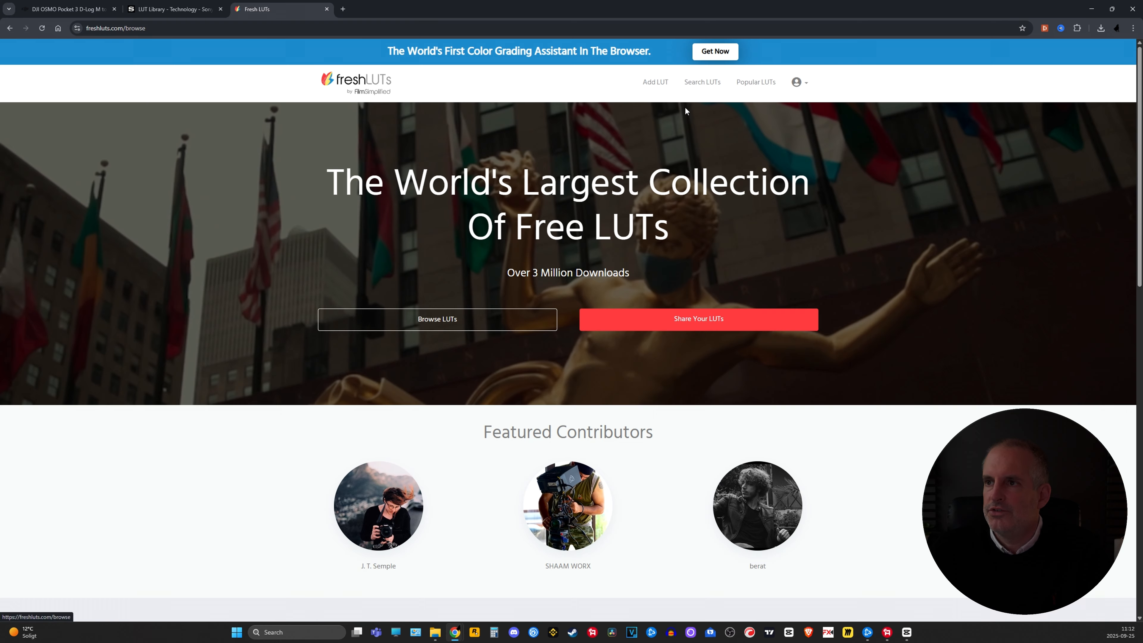
pyautogui.click(238, 142)
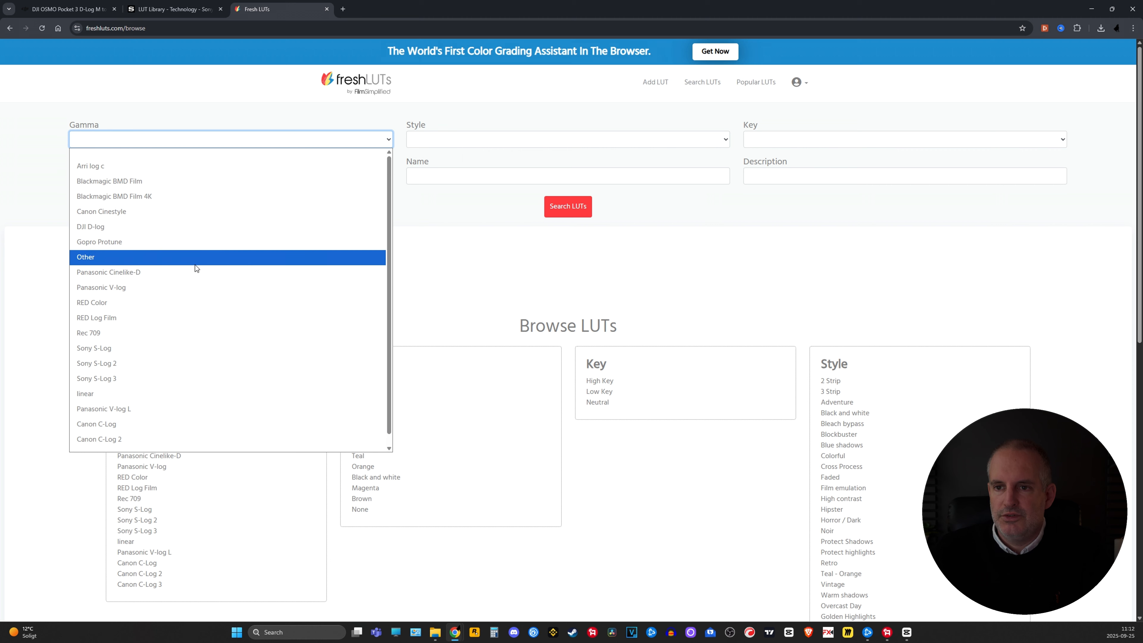
pyautogui.scroll(-1, 166, 381)
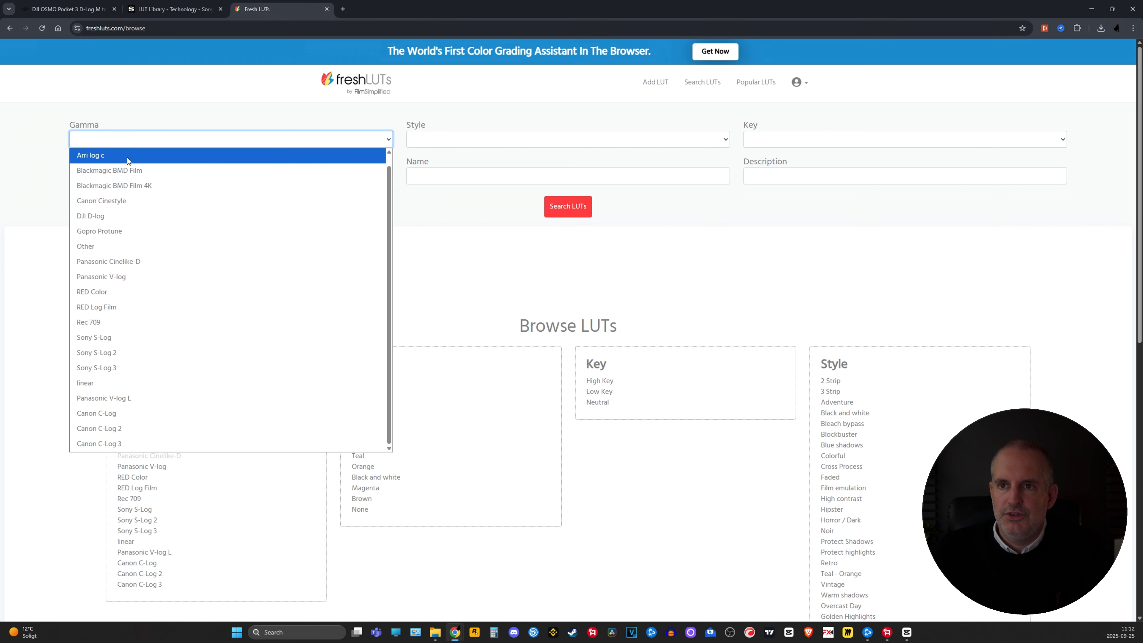
pyautogui.click(104, 218)
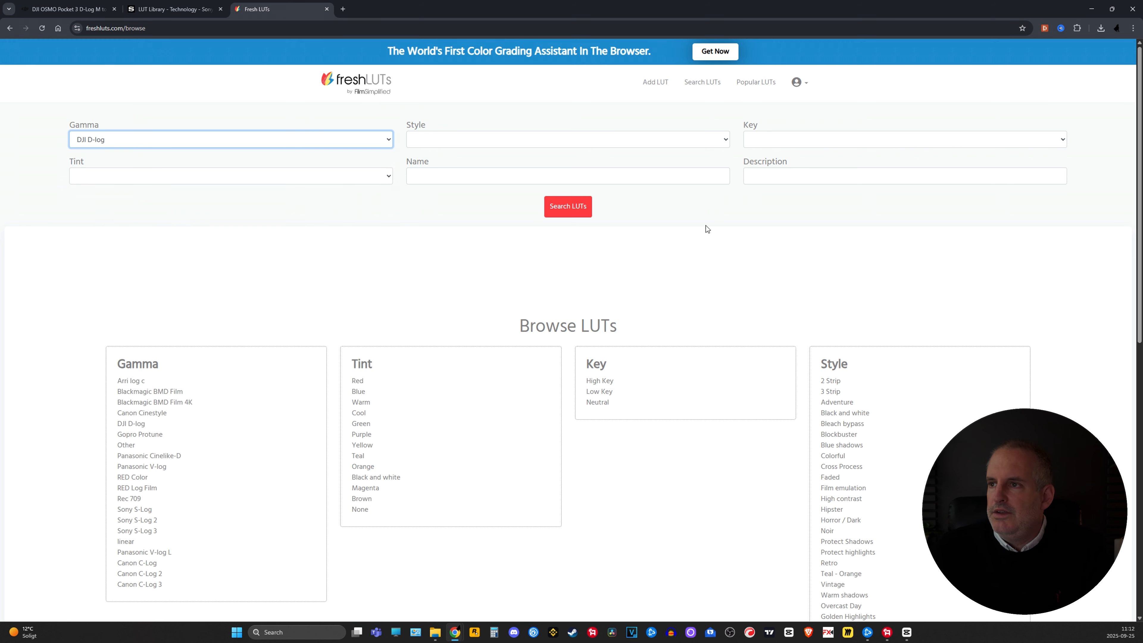
pyautogui.click(583, 211)
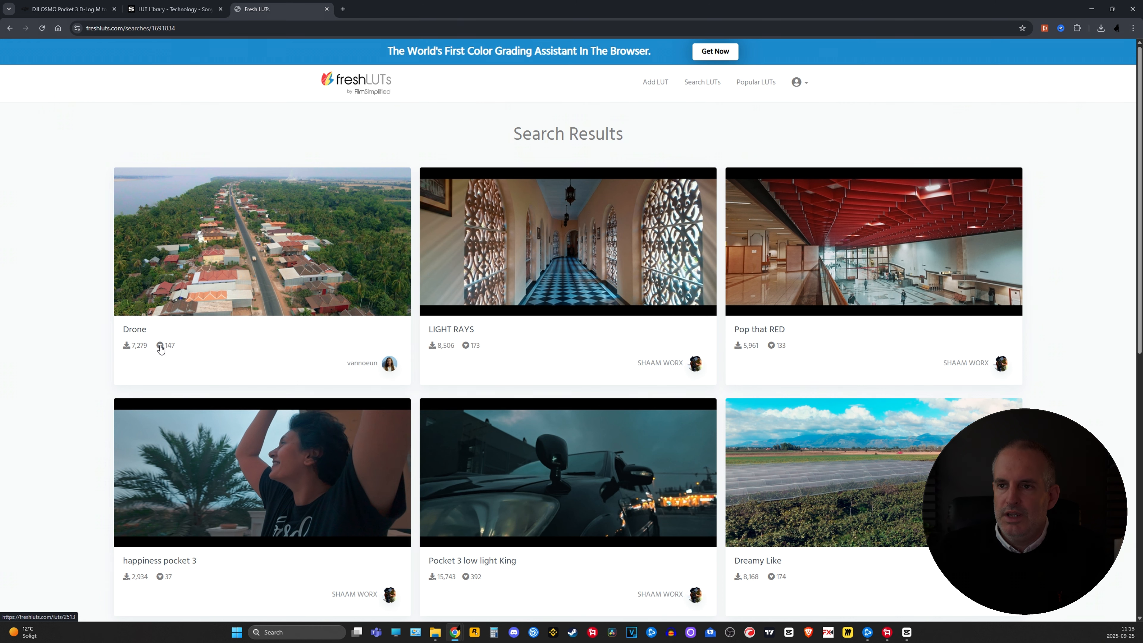
# Examine the LIGHT RAYS and Pocket 3 low light King LUTs and return to the search results
pyautogui.click(444, 333)
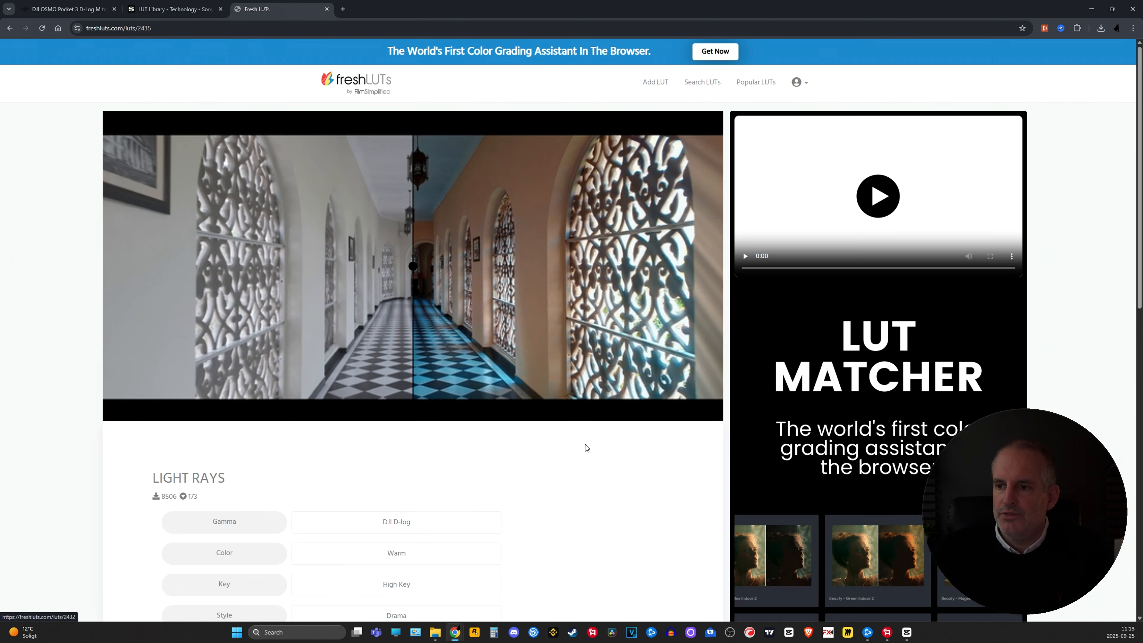
pyautogui.scroll(-3, 332, 443)
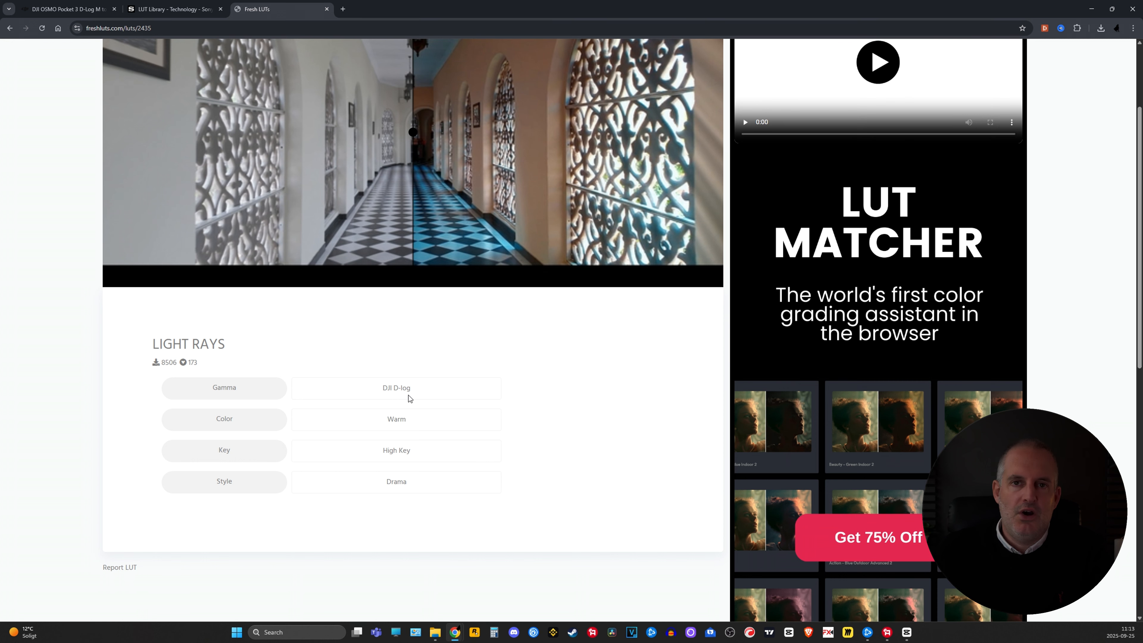
pyautogui.hotkey('alt', 'Left')
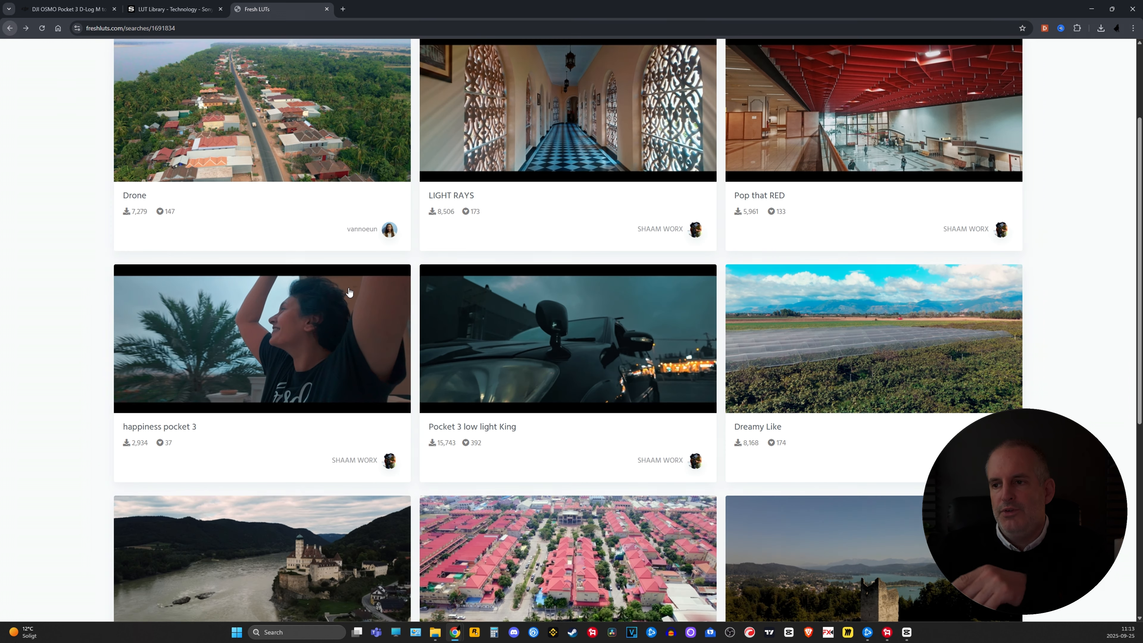
pyautogui.click(507, 428)
pyautogui.hotkey('alt', 'Left')
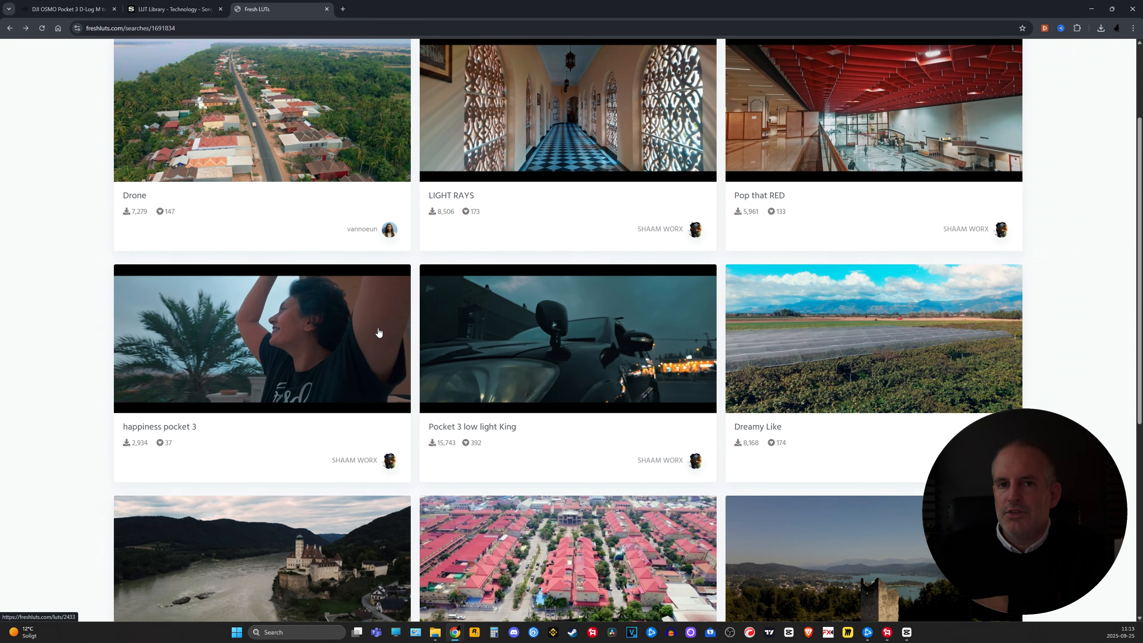
pyautogui.scroll(3, 214, 255)
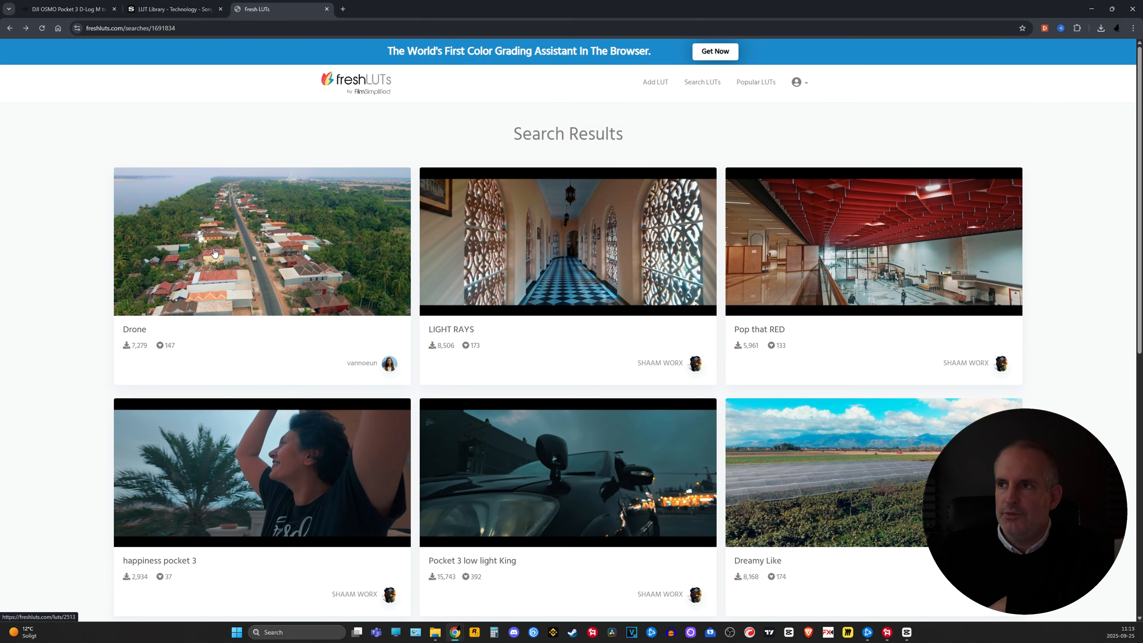
# Run a new LUT search with the gamma set to Rec 709
pyautogui.click(705, 83)
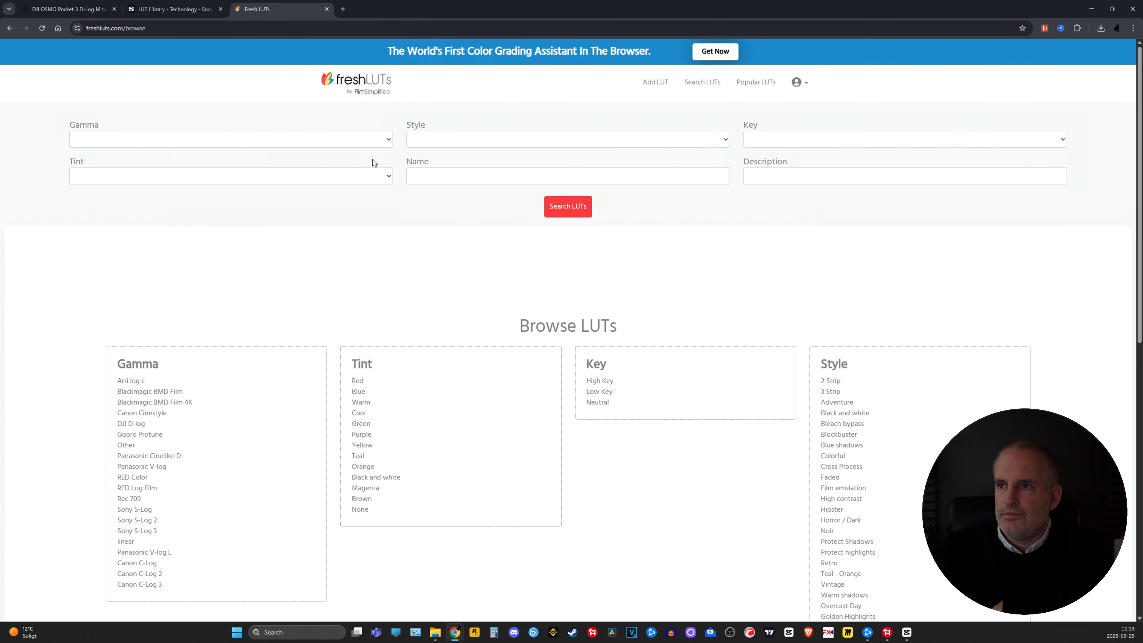
pyautogui.click(387, 141)
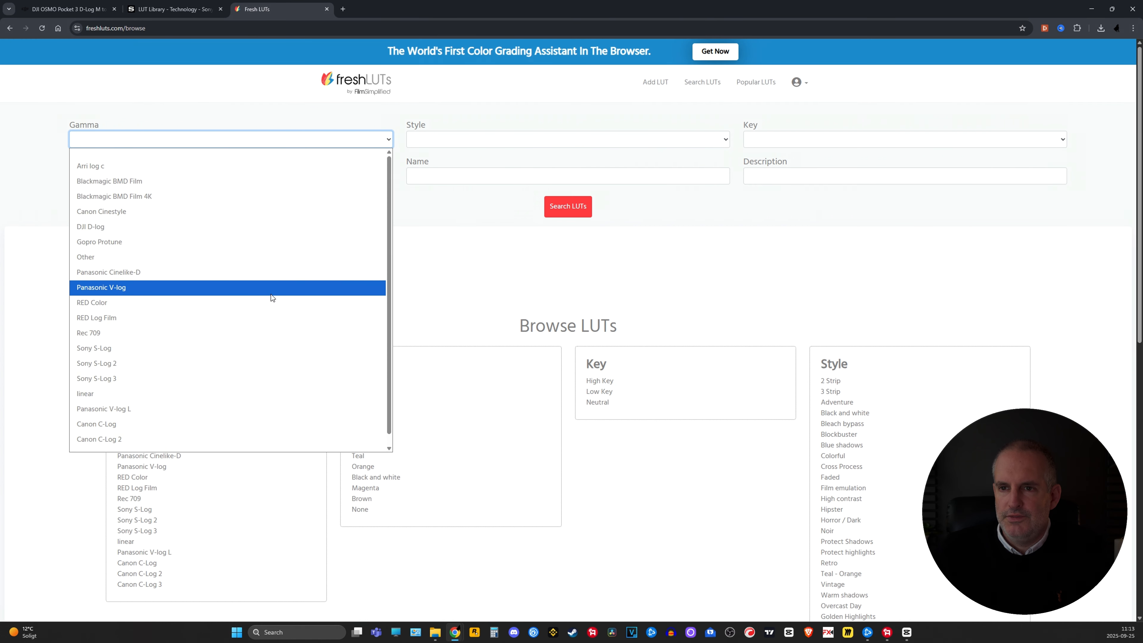
pyautogui.click(124, 333)
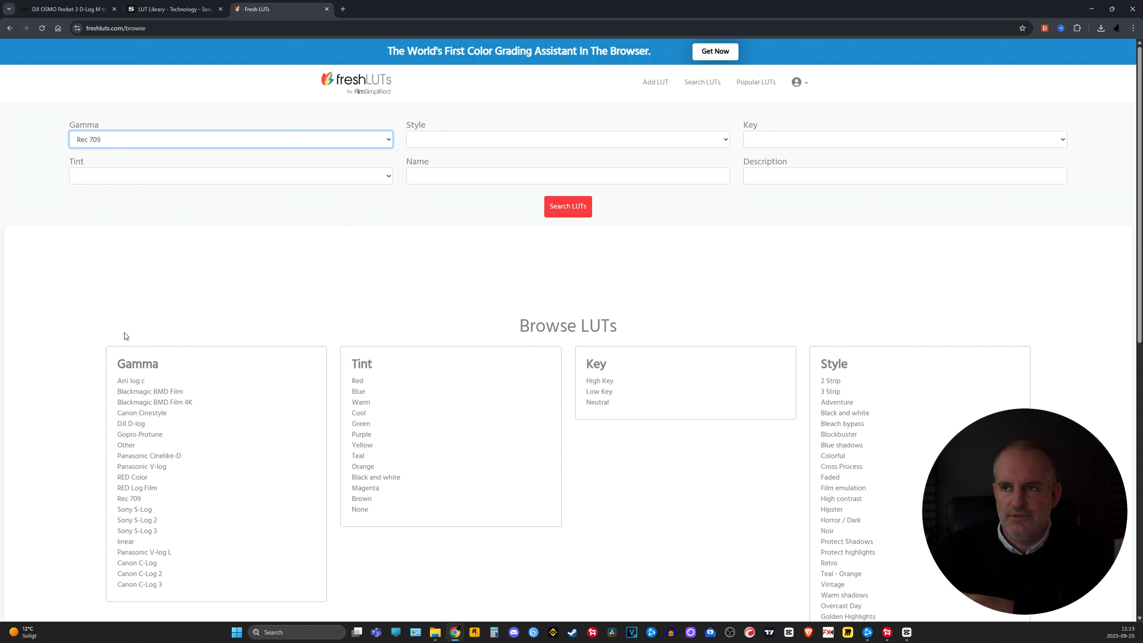
pyautogui.click(550, 211)
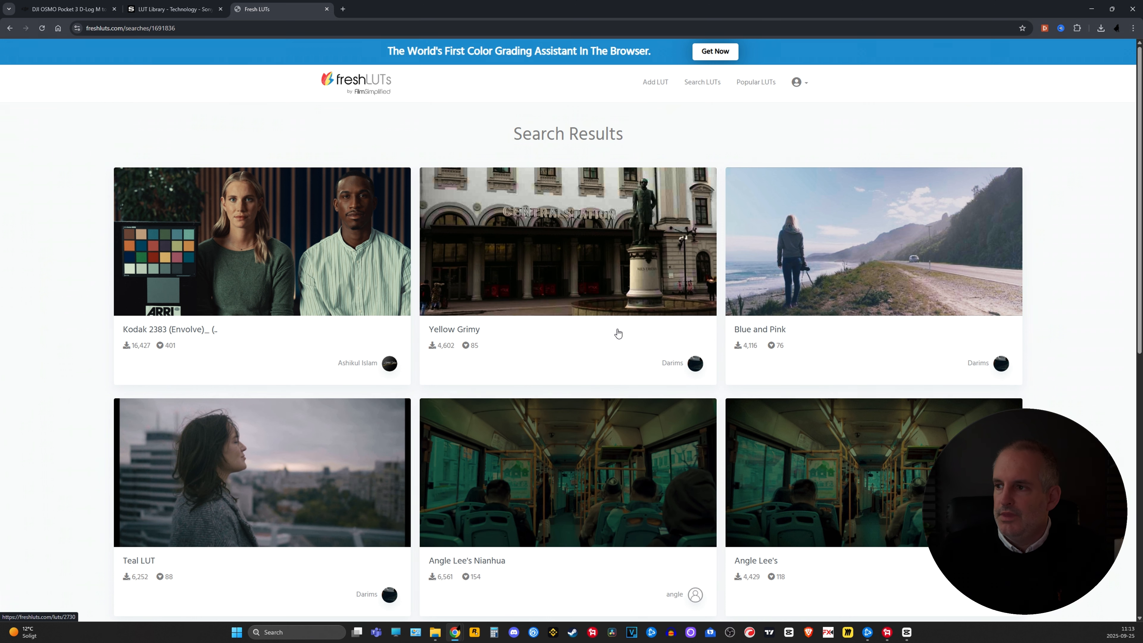
# Examine the Blue and Pink LUT's details and its before/after comparison
pyautogui.click(777, 331)
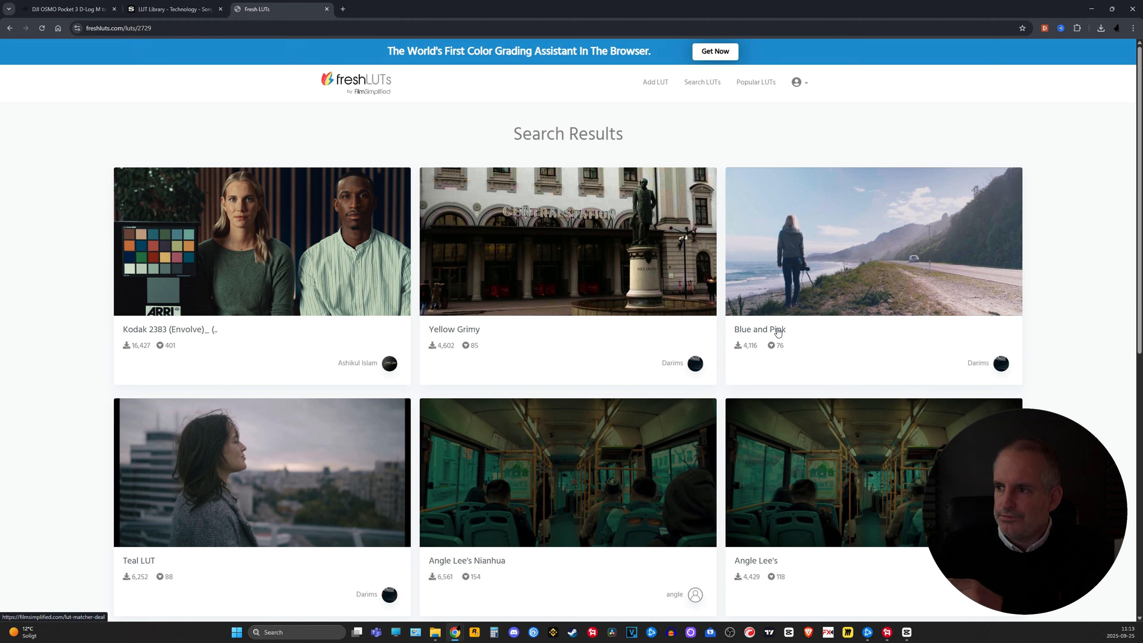
pyautogui.scroll(-2, 477, 428)
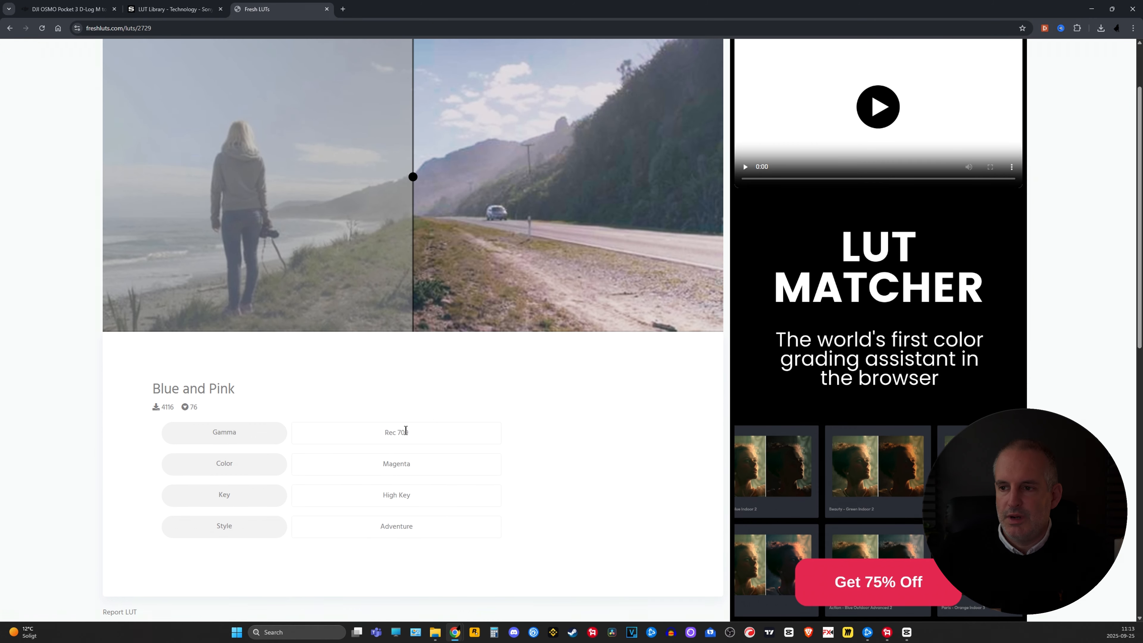
pyautogui.scroll(2, 419, 440)
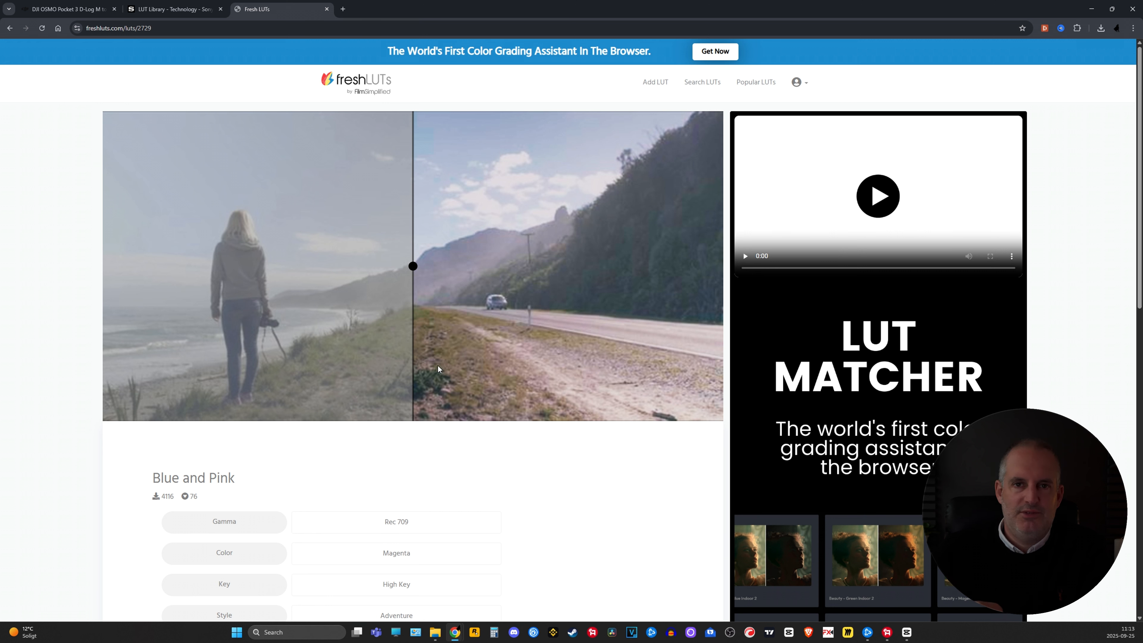
pyautogui.moveTo(418, 270); pyautogui.dragTo(430, 298)
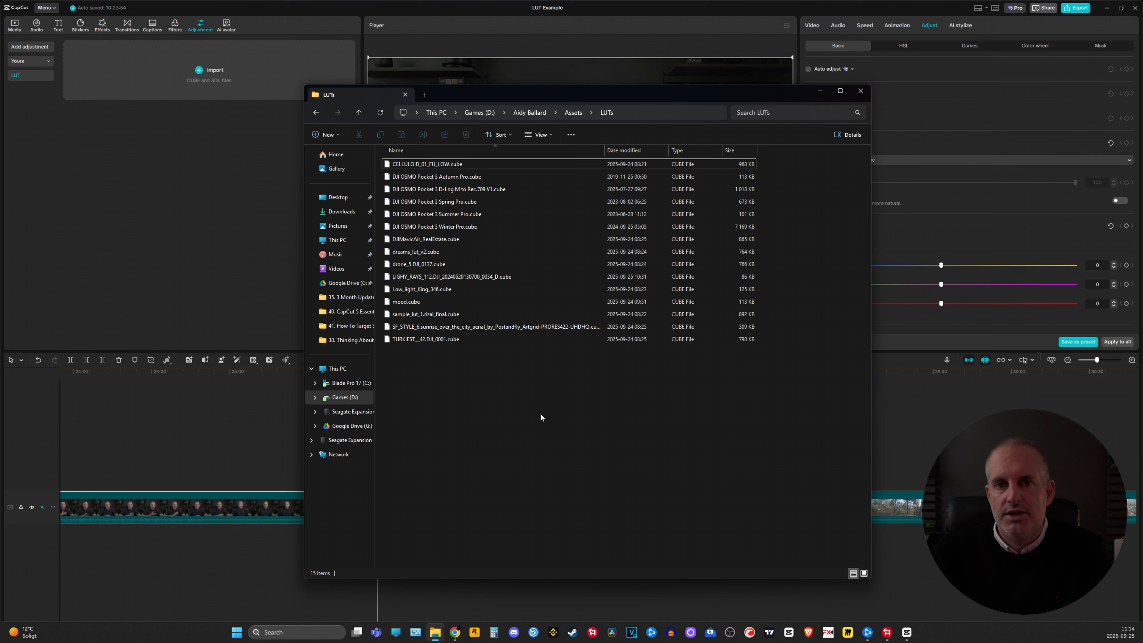
# In CapCut, import all the .cube files from the LUTs folder into the LUT library and put the folder window away
pyautogui.moveTo(537, 399); pyautogui.dragTo(207, 91)
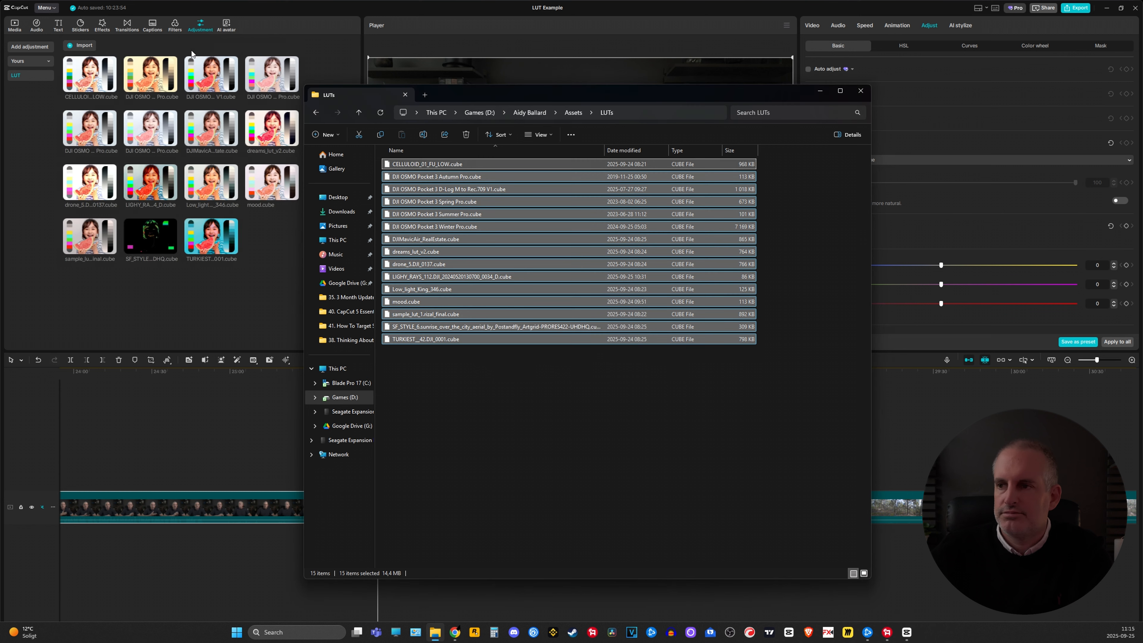
pyautogui.click(820, 91)
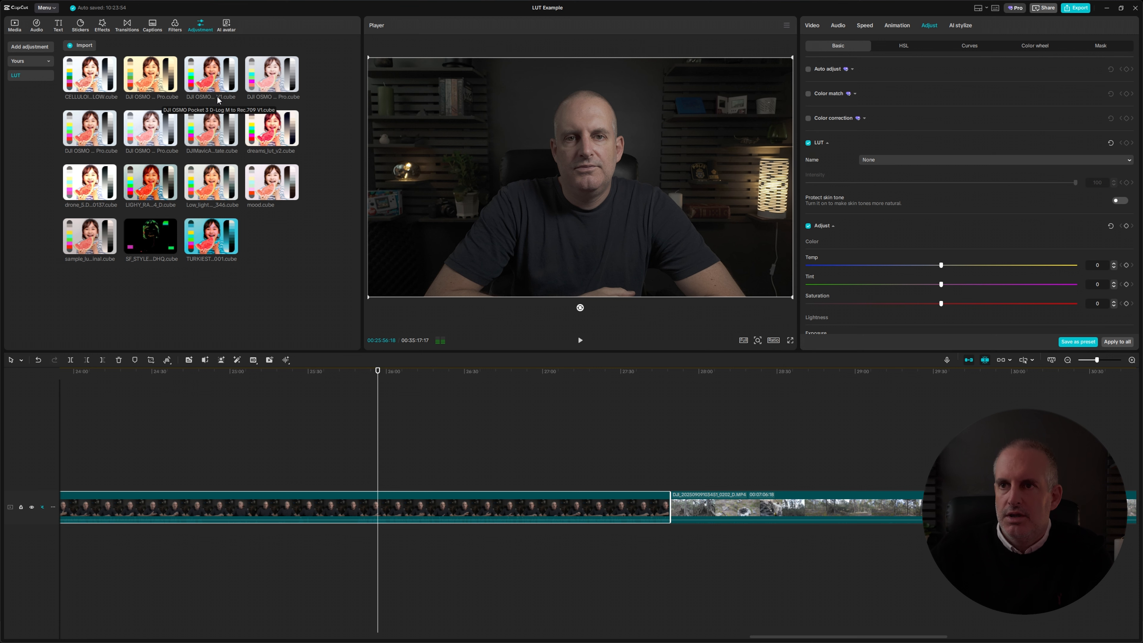
# Add the DJI OSMO Pocket 3 D-Log M to Rec.709 V1 LUT as an adjustment layer above the talking-head clip
pyautogui.moveTo(218, 100); pyautogui.dragTo(454, 482)
pyautogui.click(329, 483)
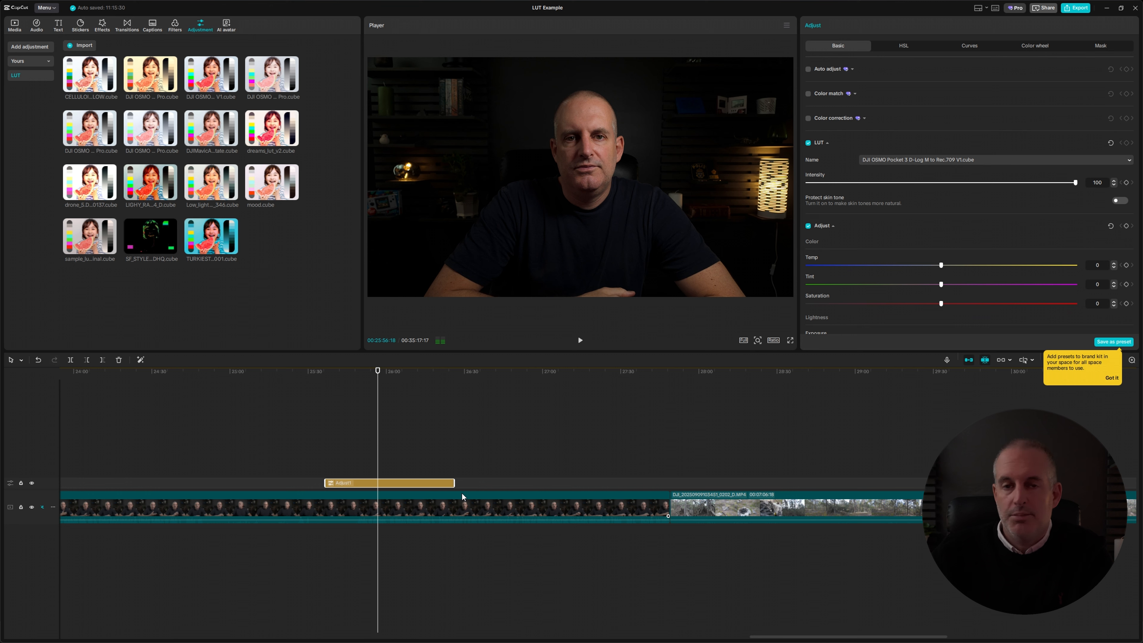
# Check which imported LUTs are available to the talking-head clip itself, leaving its LUT set to None
pyautogui.click(373, 504)
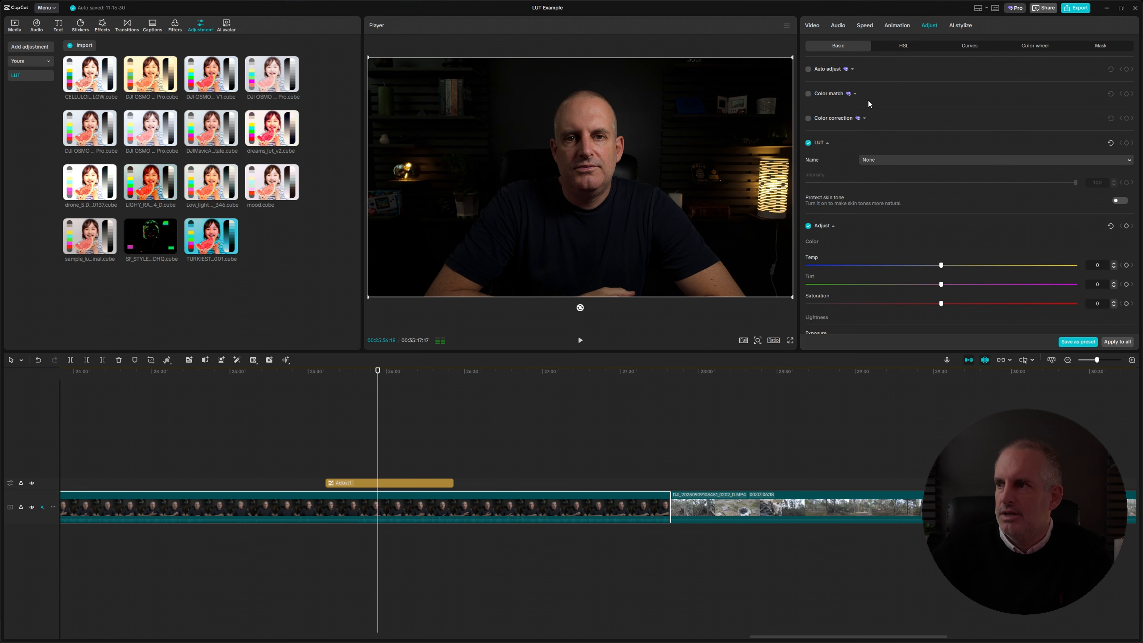
pyautogui.click(911, 160)
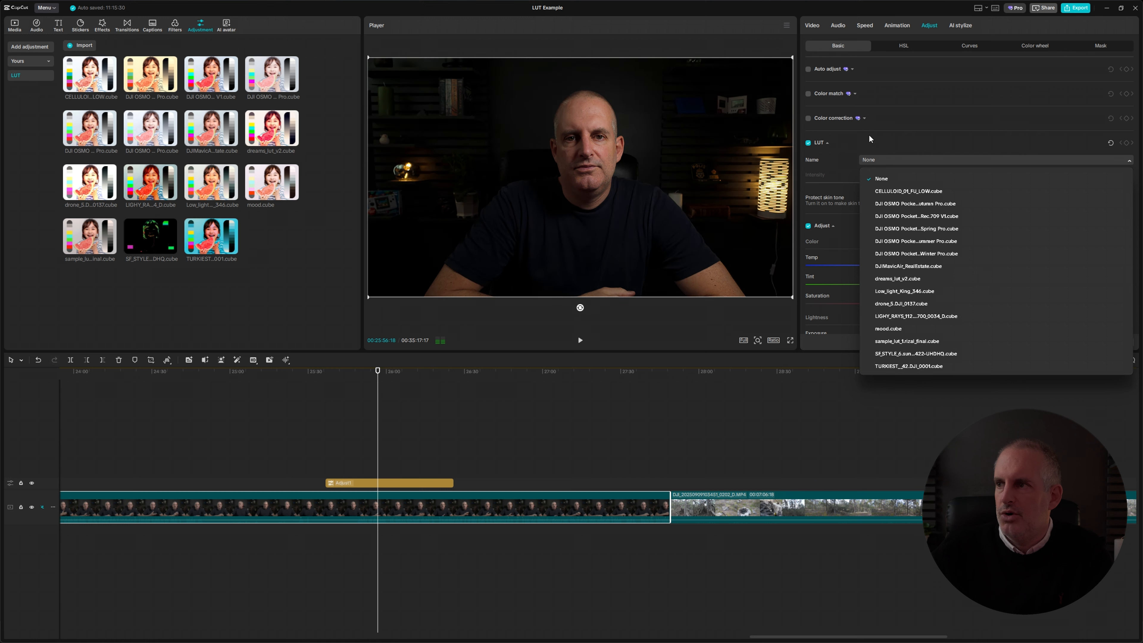
pyautogui.click(397, 374)
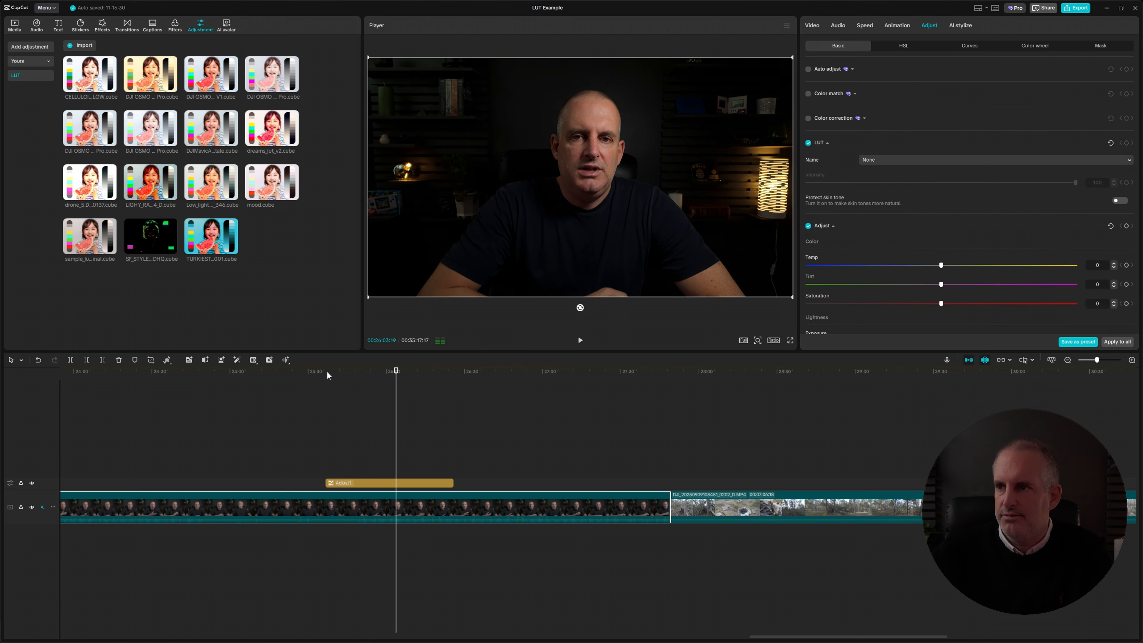
# Compare the footage before and inside the adjustment layer by scrubbing across the layer's start
pyautogui.click(303, 380)
pyautogui.moveTo(303, 380); pyautogui.dragTo(307, 381)
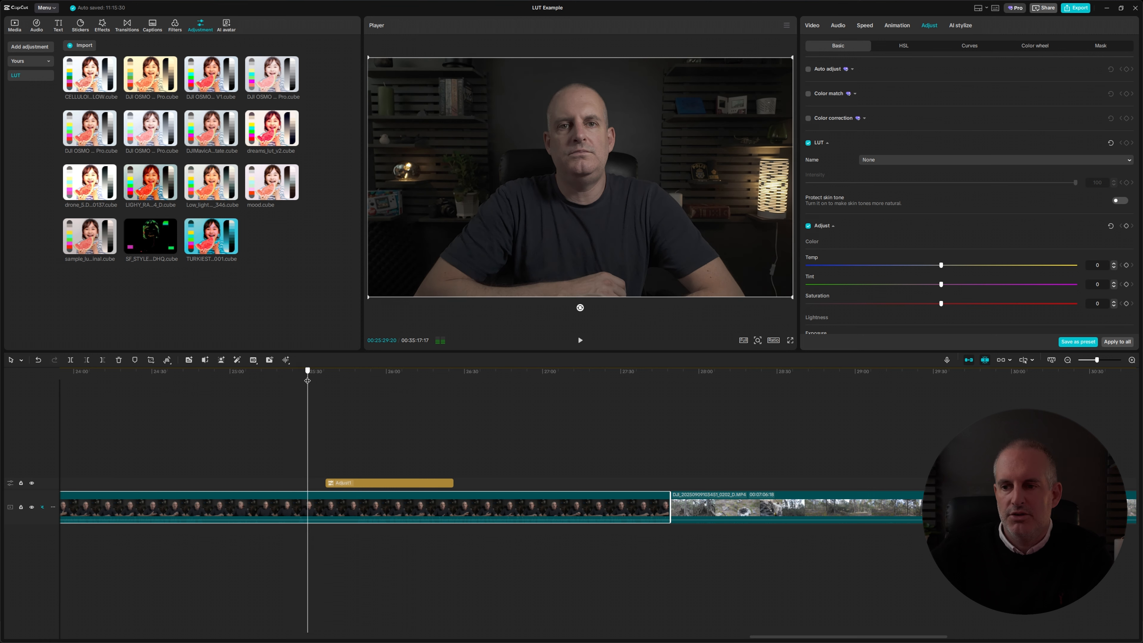
pyautogui.moveTo(308, 380); pyautogui.dragTo(327, 381)
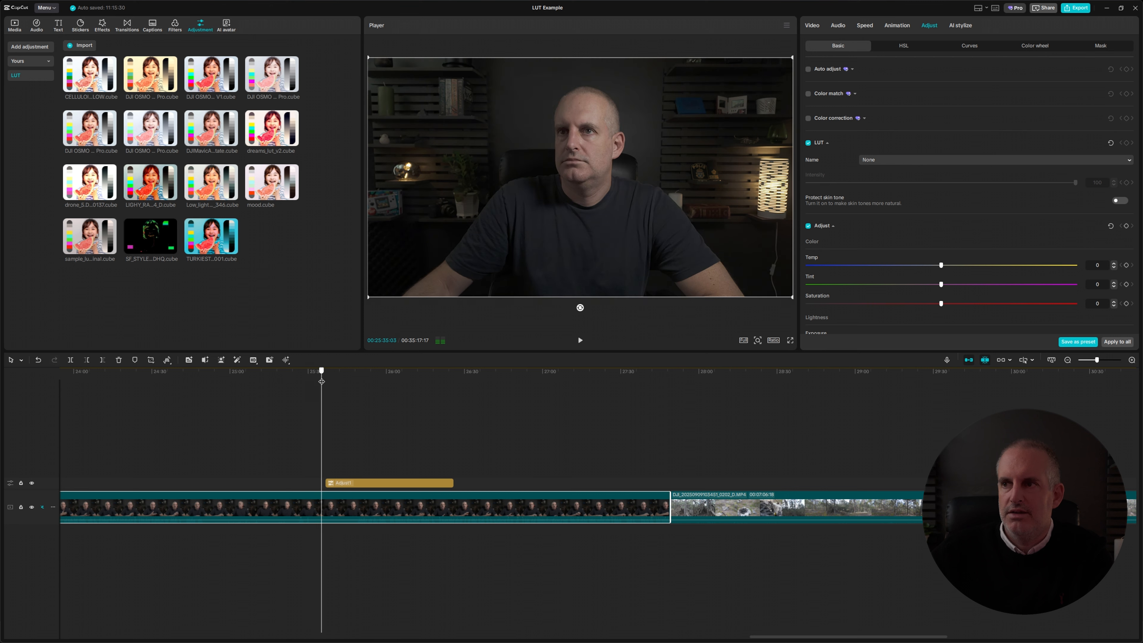
pyautogui.moveTo(324, 381); pyautogui.dragTo(346, 382)
pyautogui.click(322, 376)
pyautogui.moveTo(322, 380); pyautogui.dragTo(332, 380)
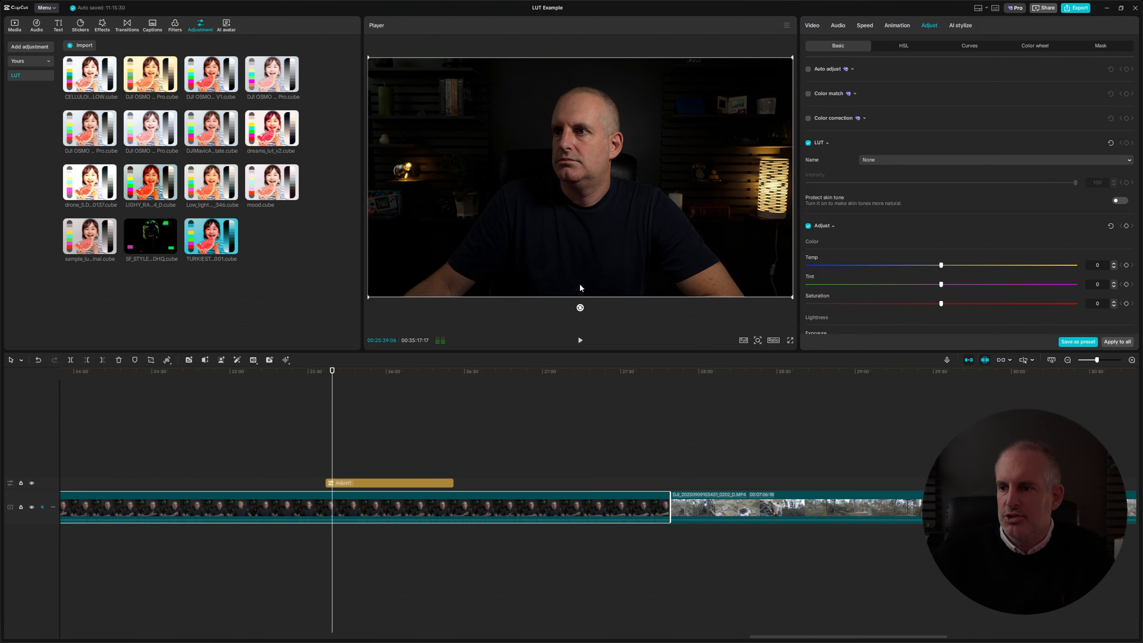
# Try a lower LUT intensity on the adjustment layer and restore it to 100
pyautogui.click(417, 483)
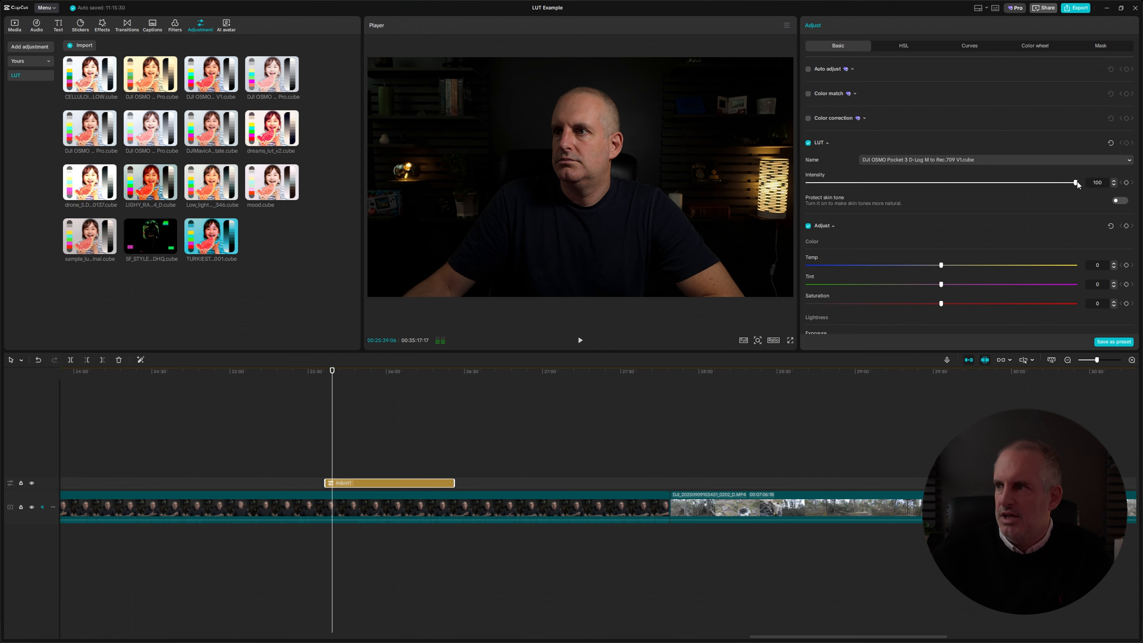
pyautogui.moveTo(1077, 181); pyautogui.dragTo(918, 192)
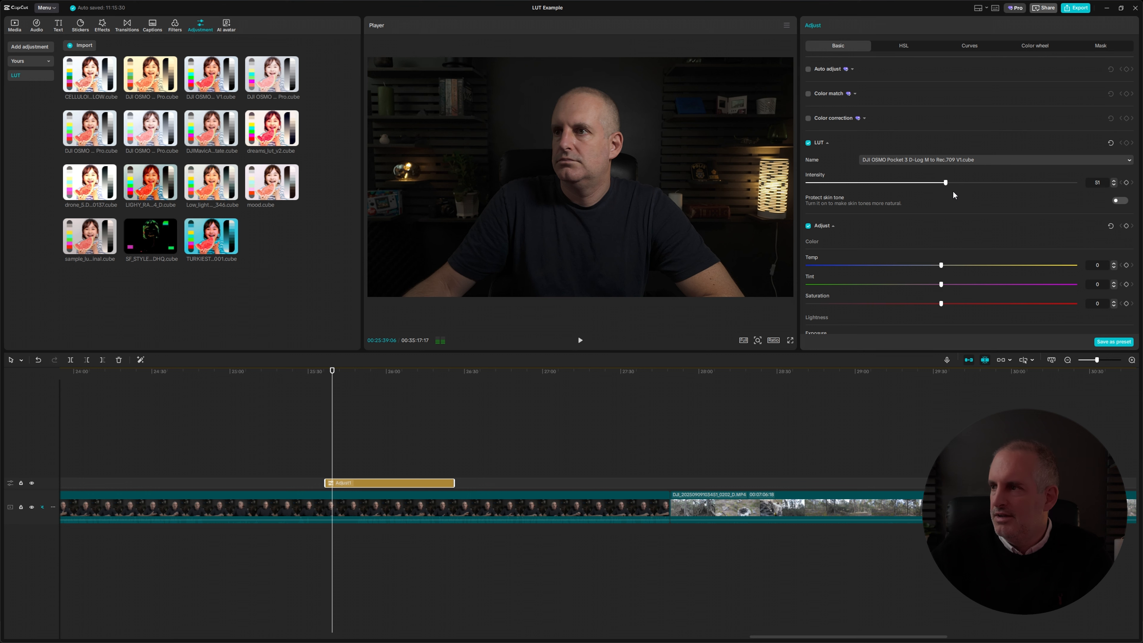
pyautogui.moveTo(963, 182); pyautogui.dragTo(1131, 192)
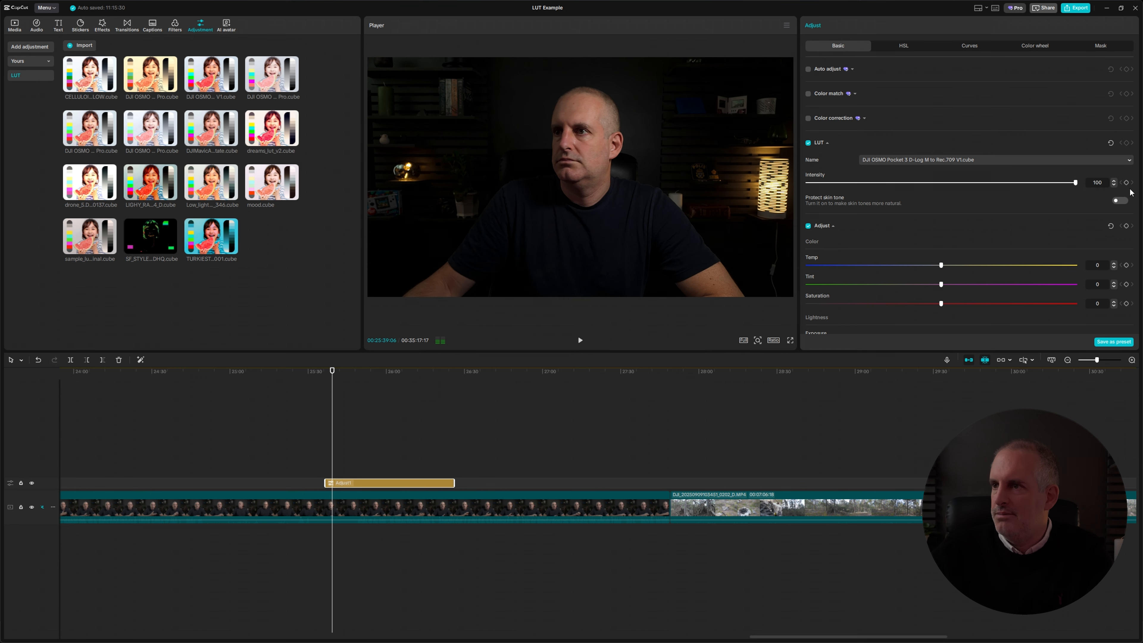
# Set the adjustment layer's Shadow to -16
pyautogui.scroll(-1, 901, 221)
pyautogui.scroll(-1, 900, 221)
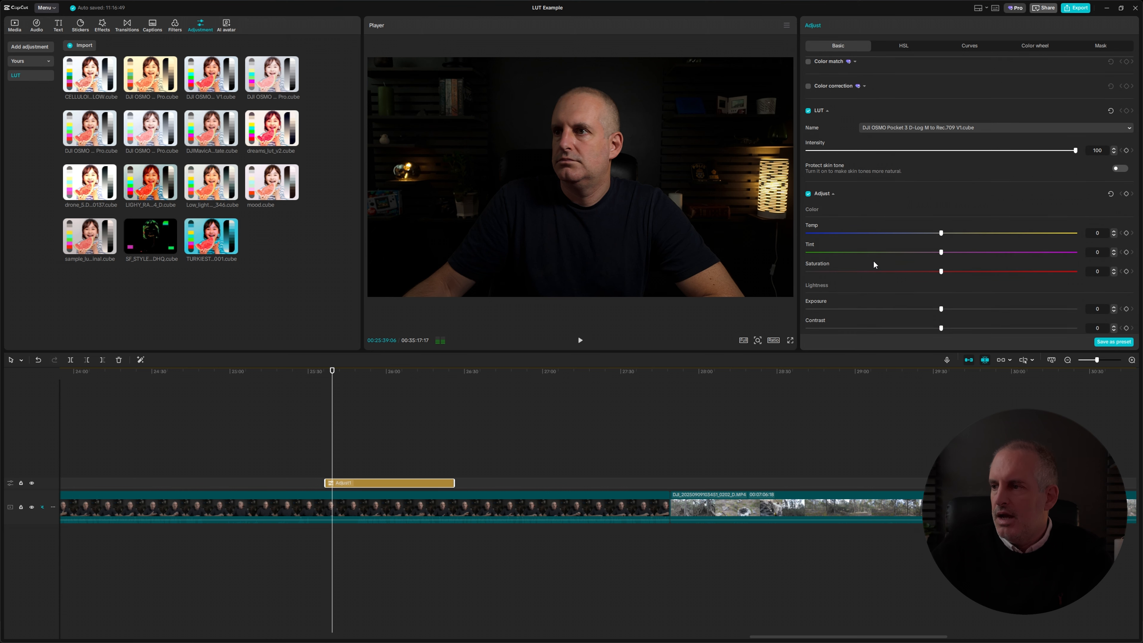
pyautogui.scroll(-5, 874, 265)
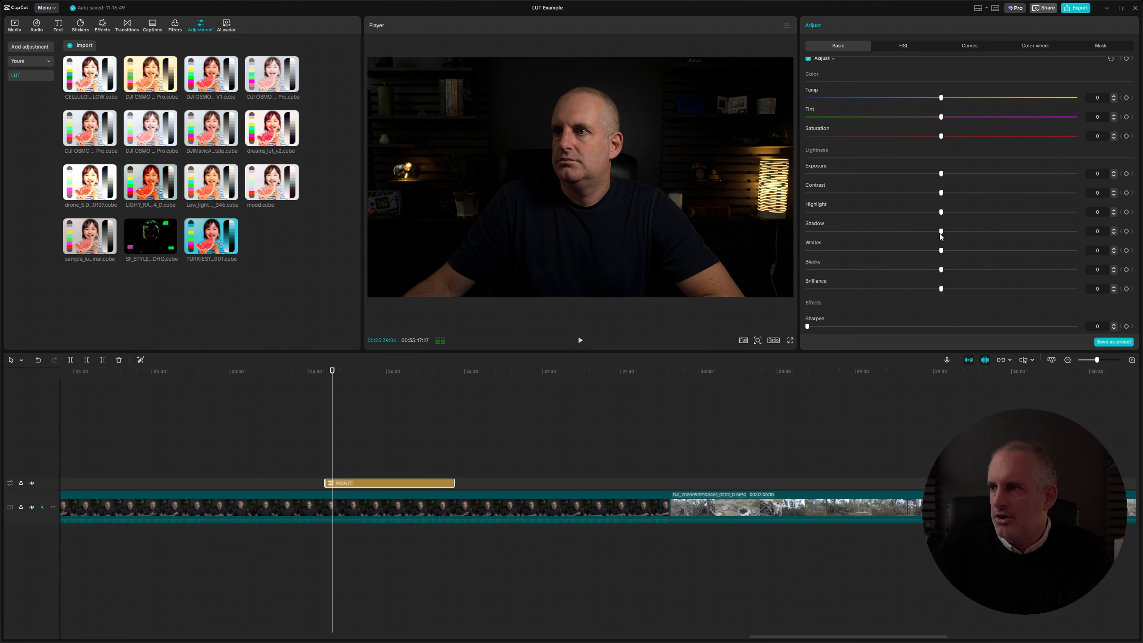
pyautogui.moveTo(943, 234); pyautogui.dragTo(899, 232)
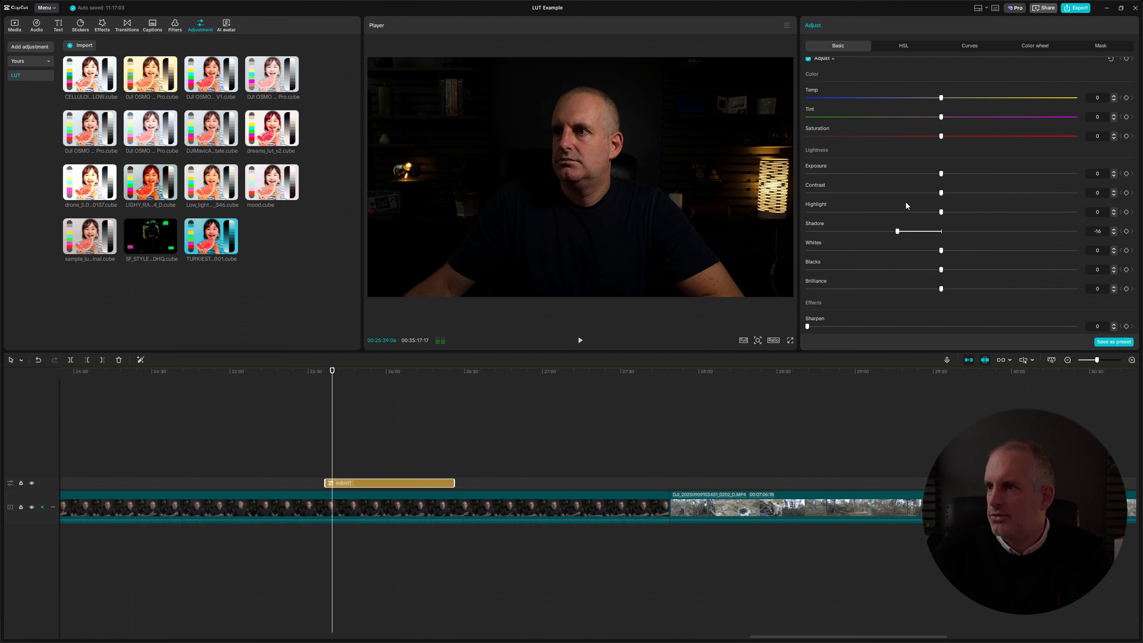
# Set the talking-head adjustment layer's Shadow to -10 and its Blacks to -4
pyautogui.click(382, 380)
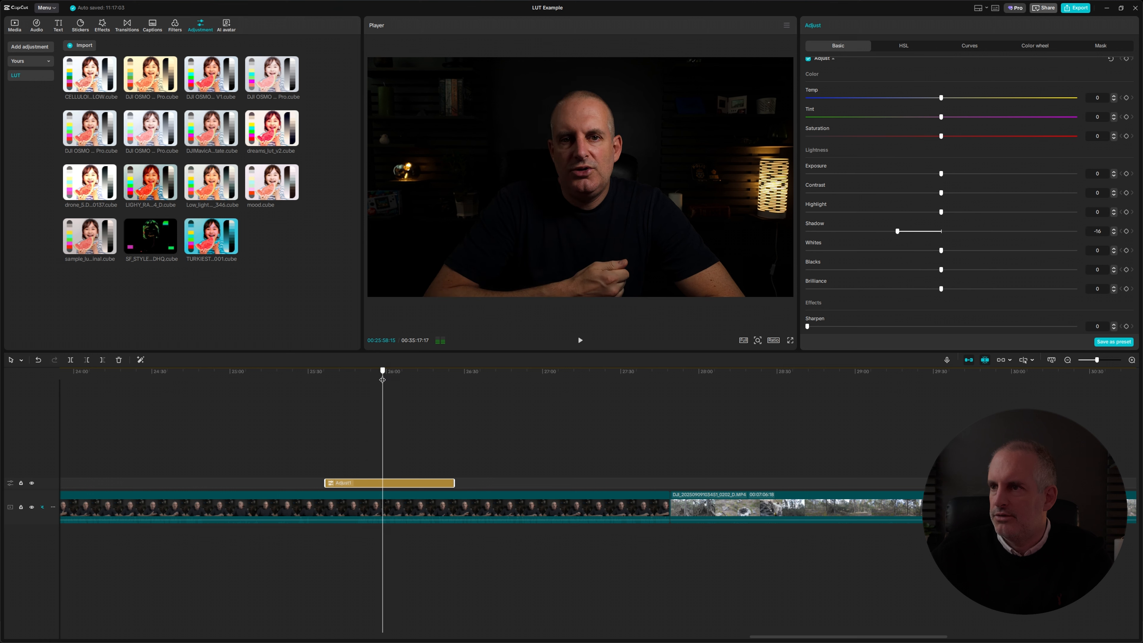
pyautogui.moveTo(898, 231)
pyautogui.mouseDown()
pyautogui.moveTo(941, 232)
pyautogui.moveTo(899, 234)
pyautogui.mouseUp()
pyautogui.moveTo(941, 270)
pyautogui.mouseDown()
pyautogui.moveTo(921, 271)
pyautogui.moveTo(930, 270)
pyautogui.mouseUp()
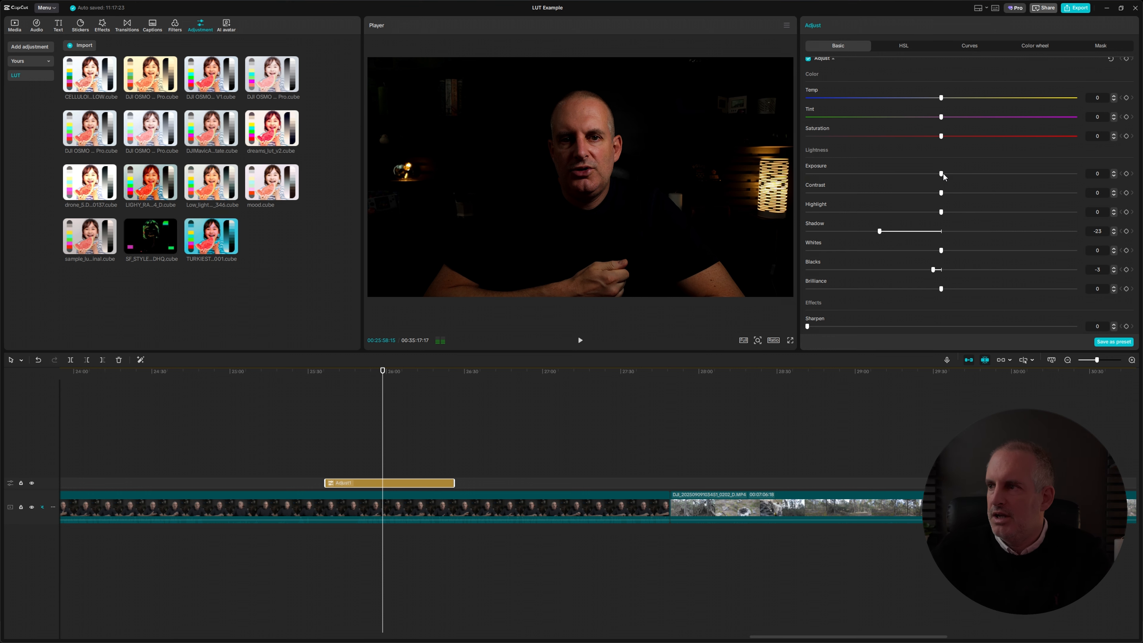
pyautogui.moveTo(942, 174); pyautogui.dragTo(945, 174)
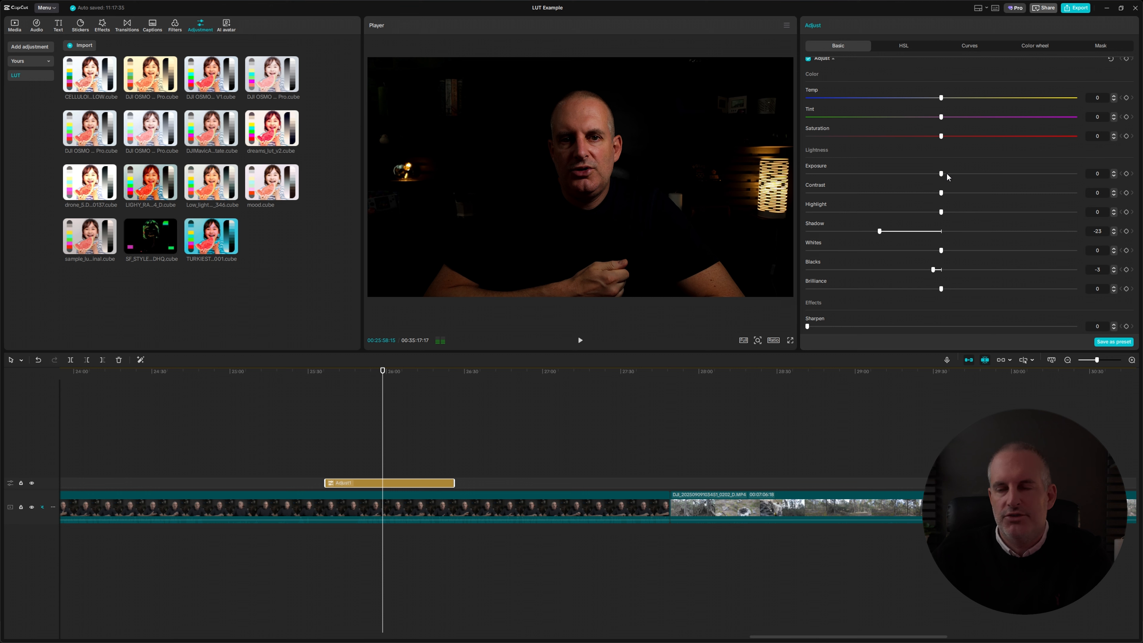
pyautogui.moveTo(933, 270); pyautogui.dragTo(941, 269)
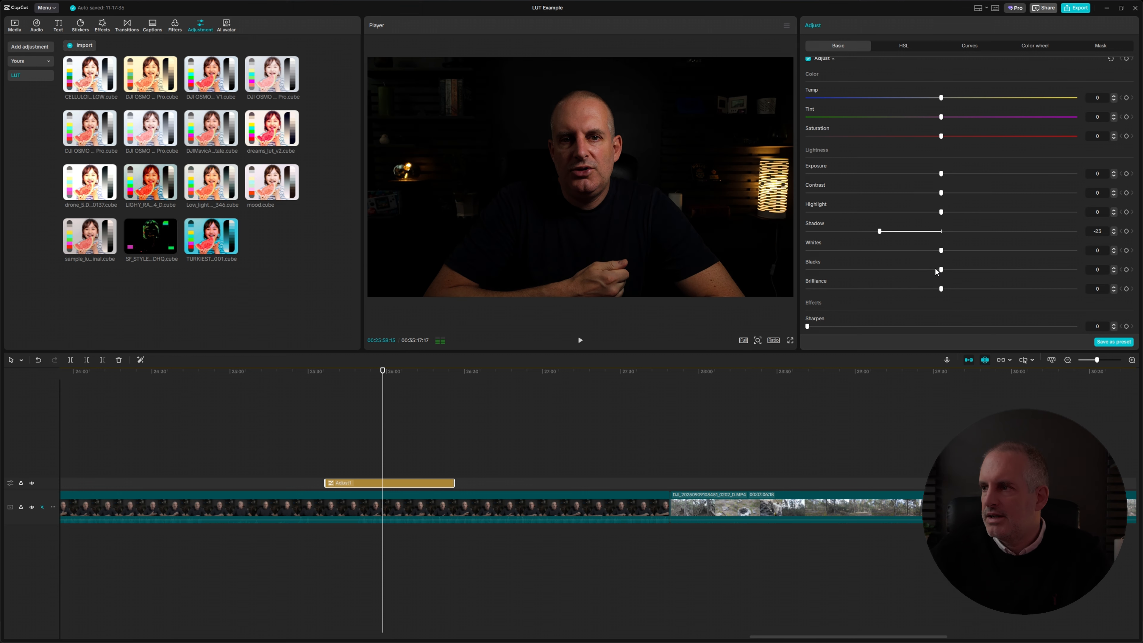
pyautogui.click(932, 269)
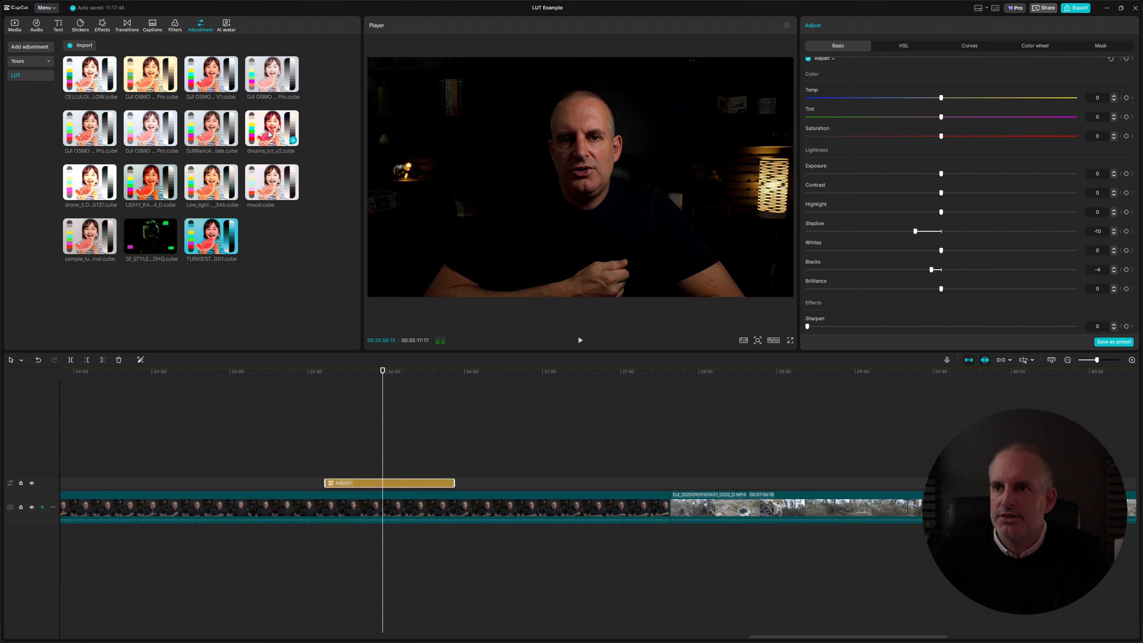
# Add dreams_lut_v2.cube as an adjustment layer over the forest footage and compare the picture before and inside the layer
pyautogui.moveTo(270, 131); pyautogui.dragTo(1021, 483)
pyautogui.press('Delete')
pyautogui.moveTo(921, 372); pyautogui.dragTo(931, 379)
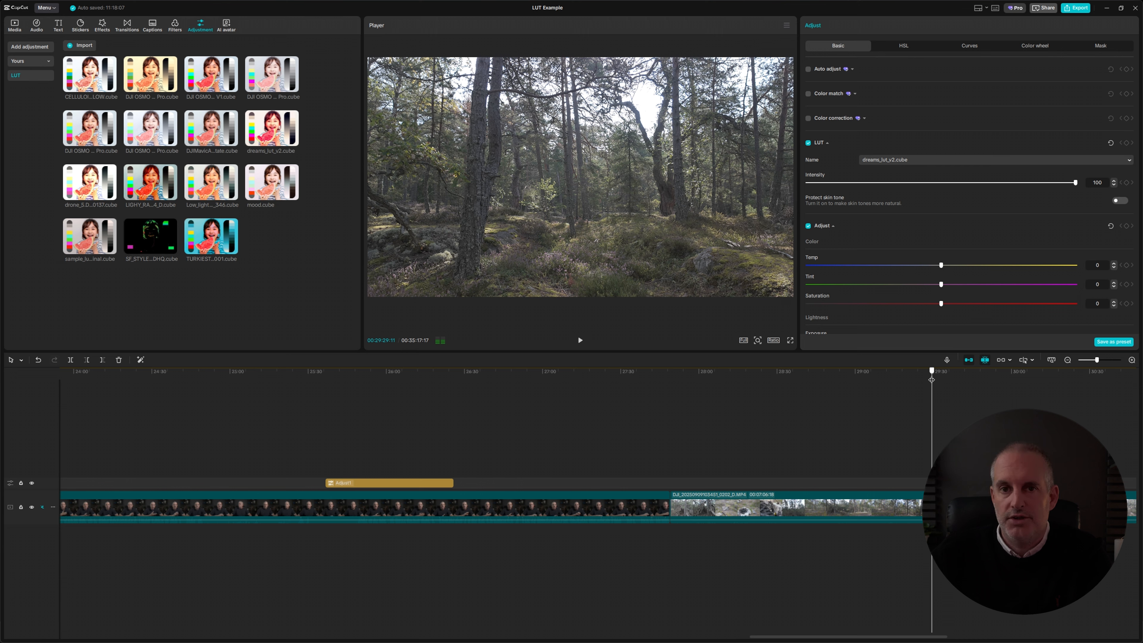
pyautogui.moveTo(932, 380); pyautogui.dragTo(937, 379)
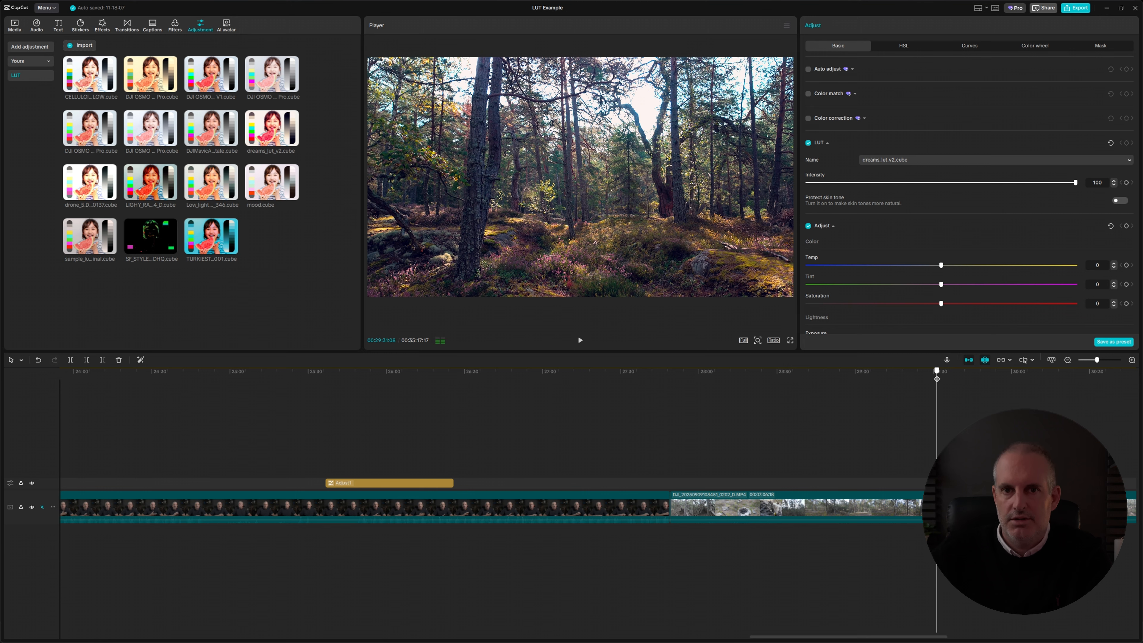
pyautogui.moveTo(937, 379); pyautogui.dragTo(992, 384)
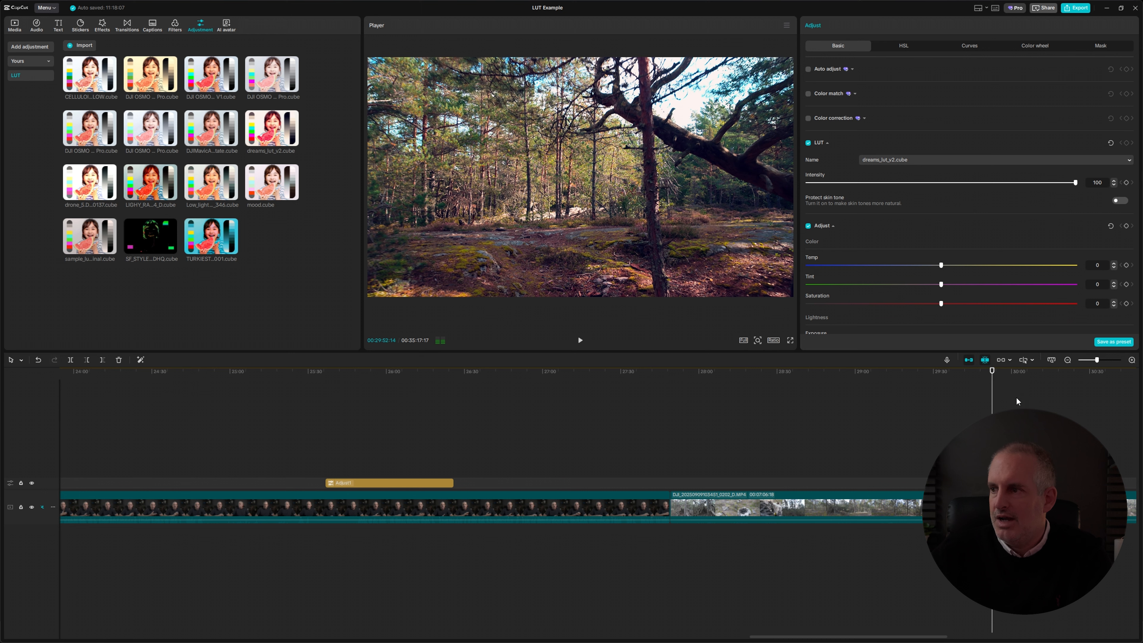
# Paste a copy of the dreams_lut_v2 adjustment layer and place it over the blueberry close-up at about 00:32:36
pyautogui.hscroll(5, 1008, 403)
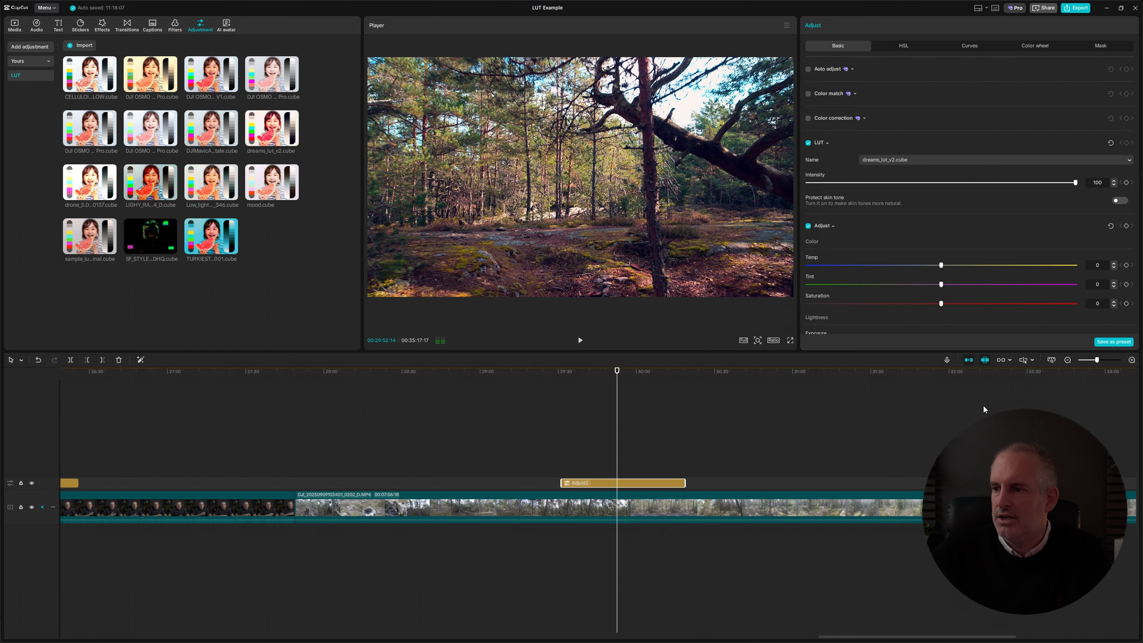
pyautogui.hscroll(3, 983, 405)
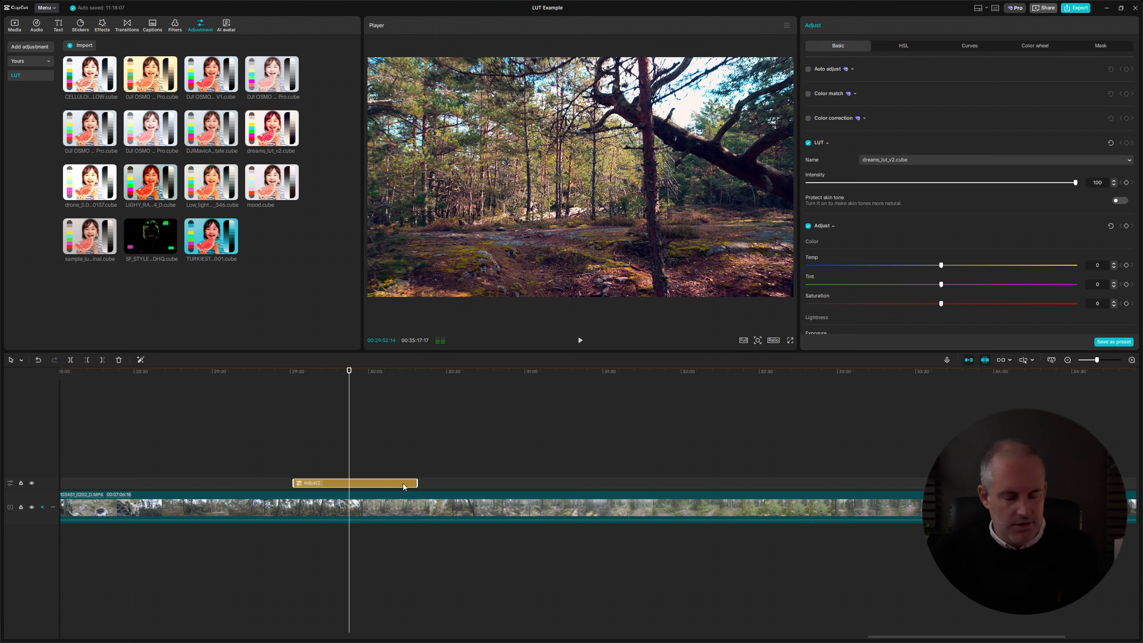
pyautogui.click(524, 378)
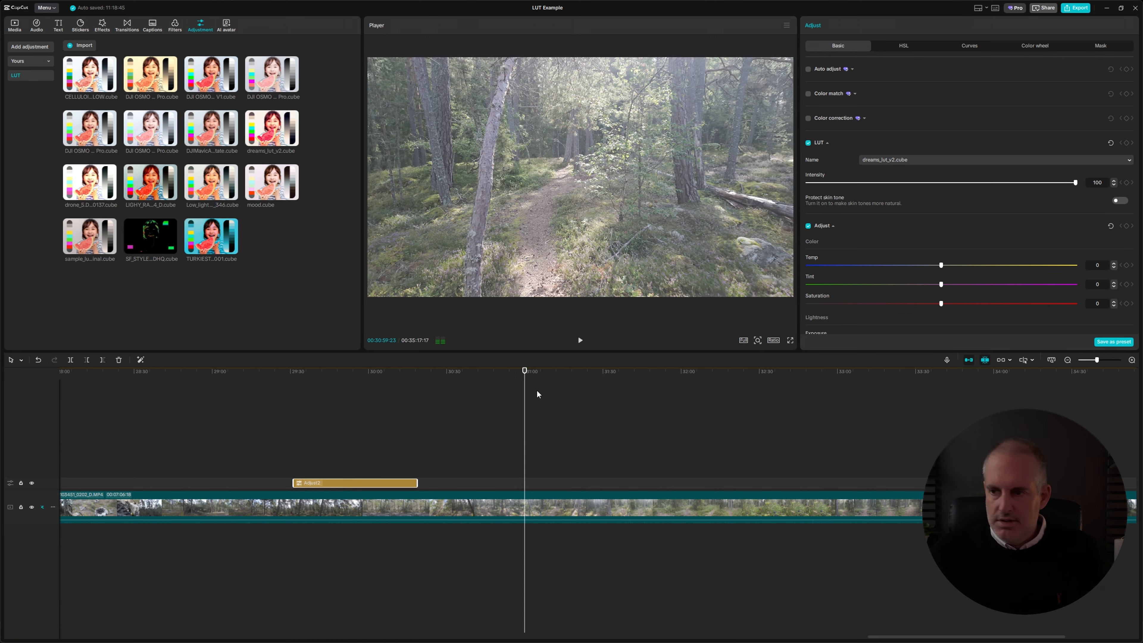
pyautogui.hotkey('ctrl', 'v')
pyautogui.moveTo(560, 482); pyautogui.dragTo(661, 483)
pyautogui.click(629, 386)
pyautogui.moveTo(629, 386); pyautogui.dragTo(787, 407)
pyautogui.moveTo(689, 482); pyautogui.dragTo(840, 483)
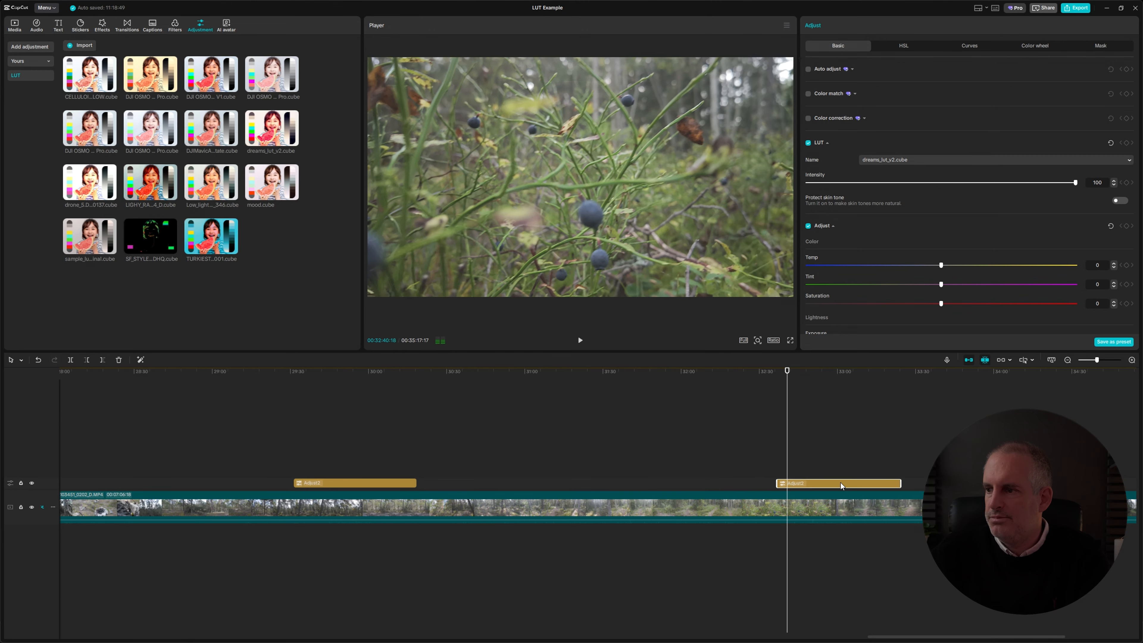
# Try a LUT intensity of 0 on the blueberry adjustment layer and restore it to 100
pyautogui.moveTo(783, 372); pyautogui.dragTo(779, 379)
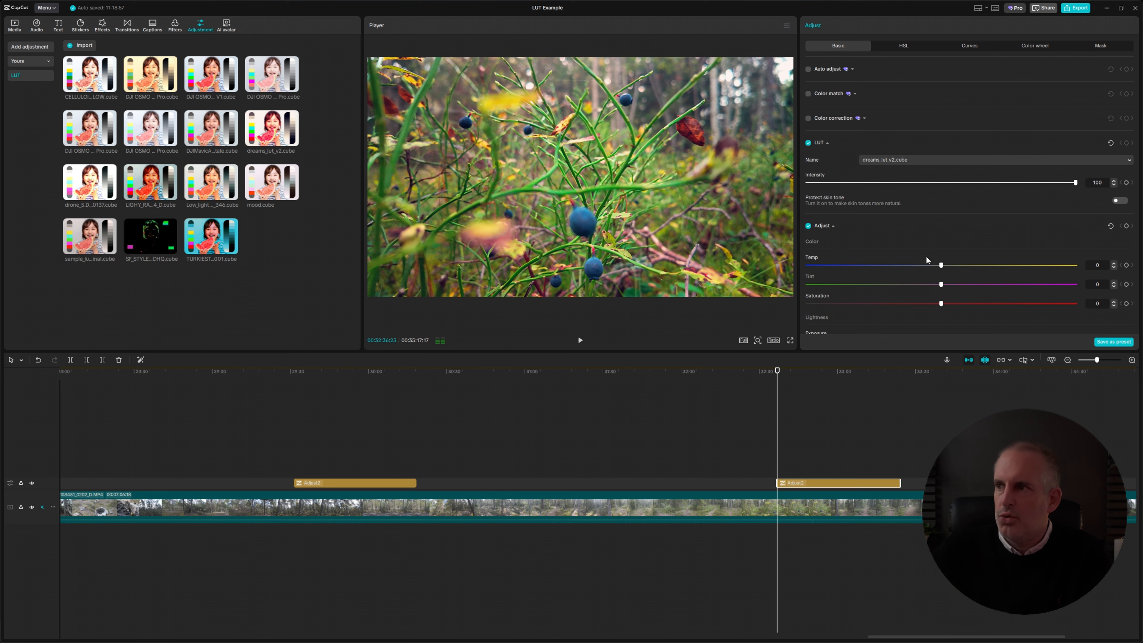
pyautogui.moveTo(1075, 183); pyautogui.dragTo(1040, 184)
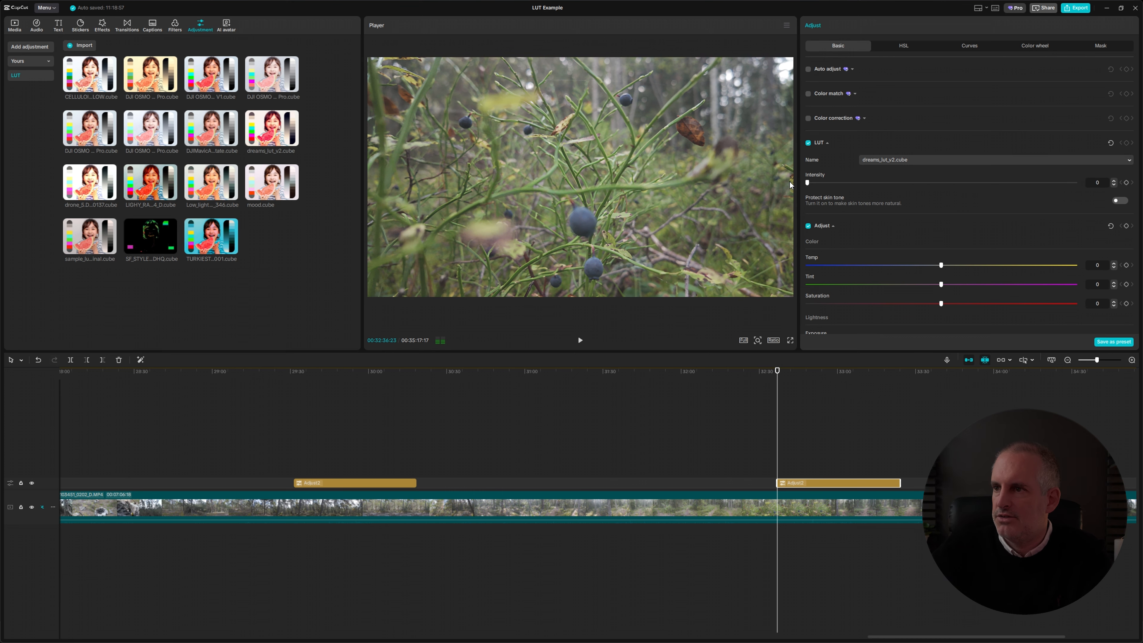
pyautogui.moveTo(774, 186); pyautogui.dragTo(1093, 206)
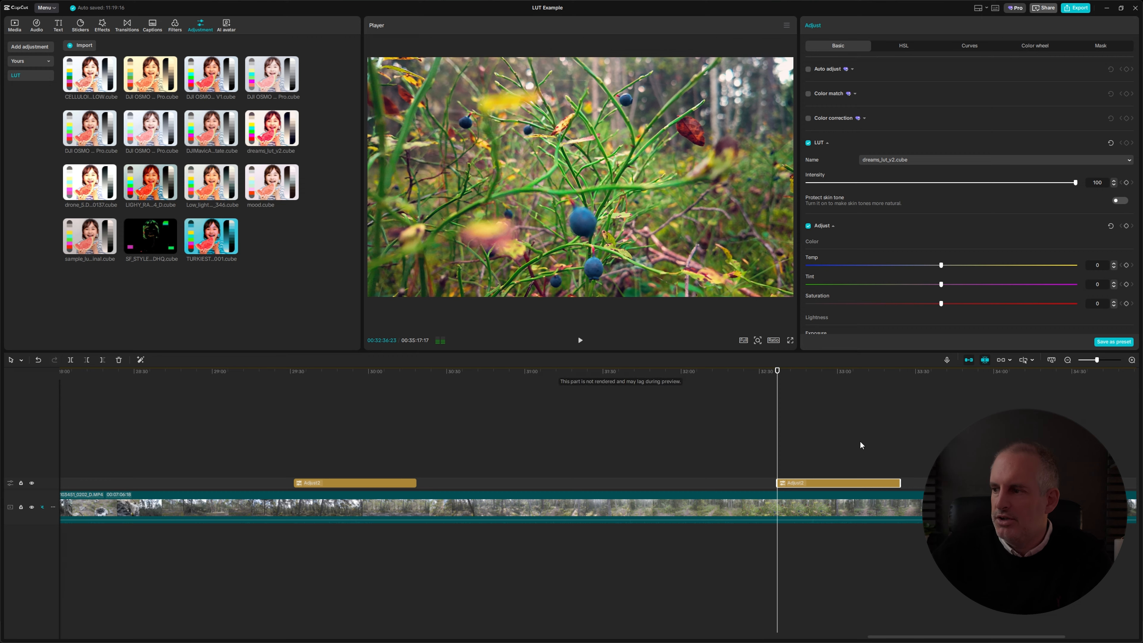
# Add the TURKIEST LUT as an adjustment layer over the aerial city clip and compare the picture with and without it
pyautogui.hscroll(8, 919, 421)
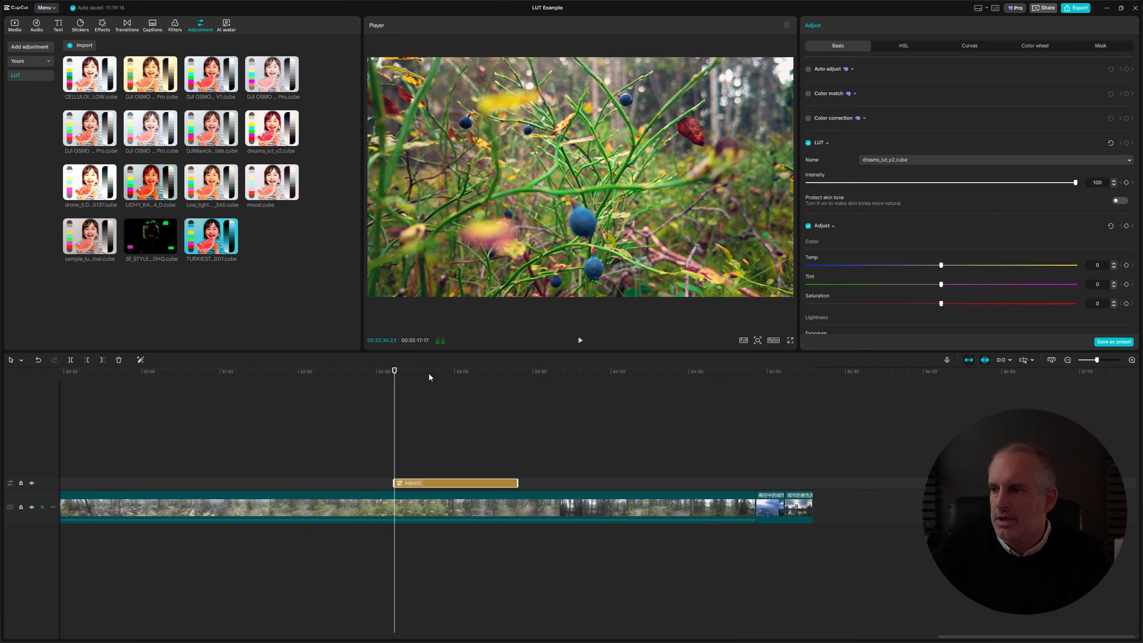
pyautogui.click(757, 382)
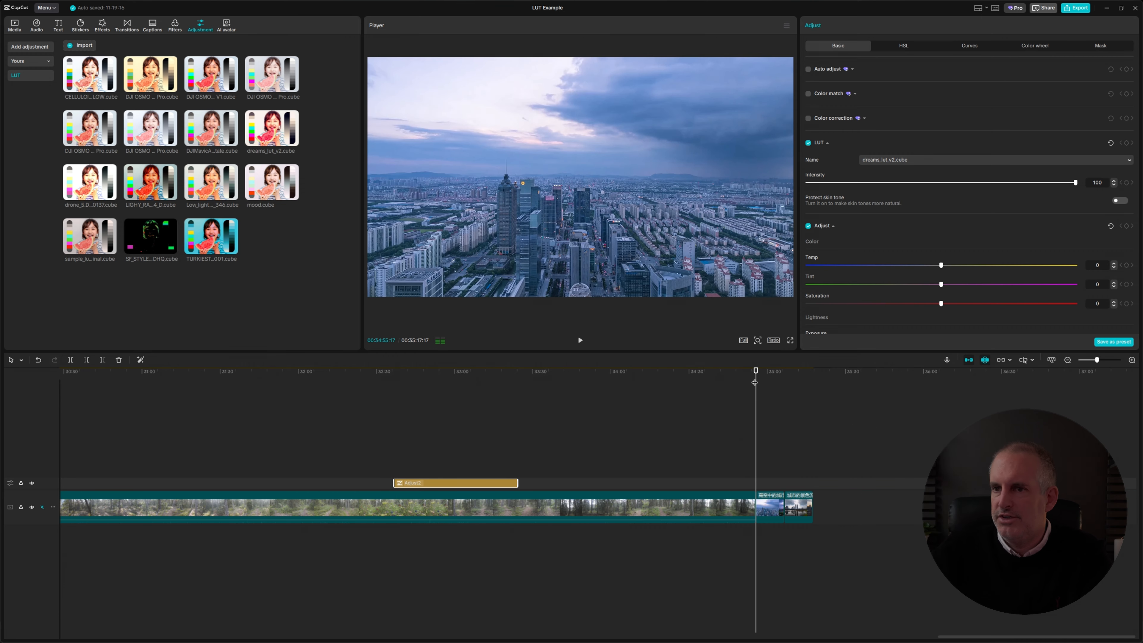
pyautogui.moveTo(205, 241); pyautogui.dragTo(781, 481)
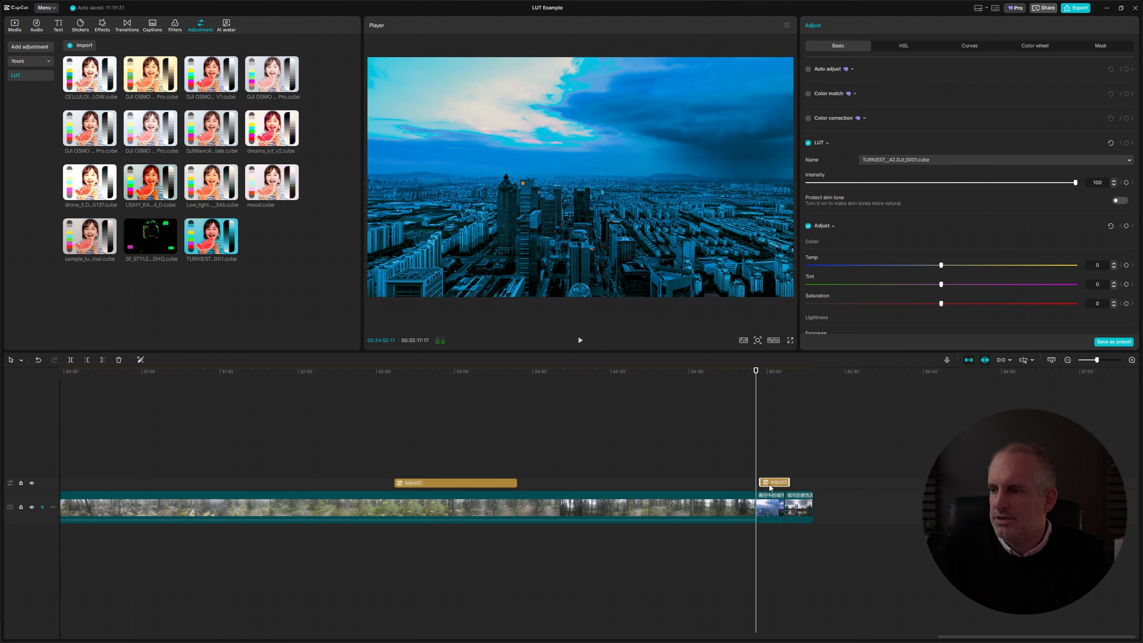
pyautogui.moveTo(758, 379); pyautogui.dragTo(758, 379)
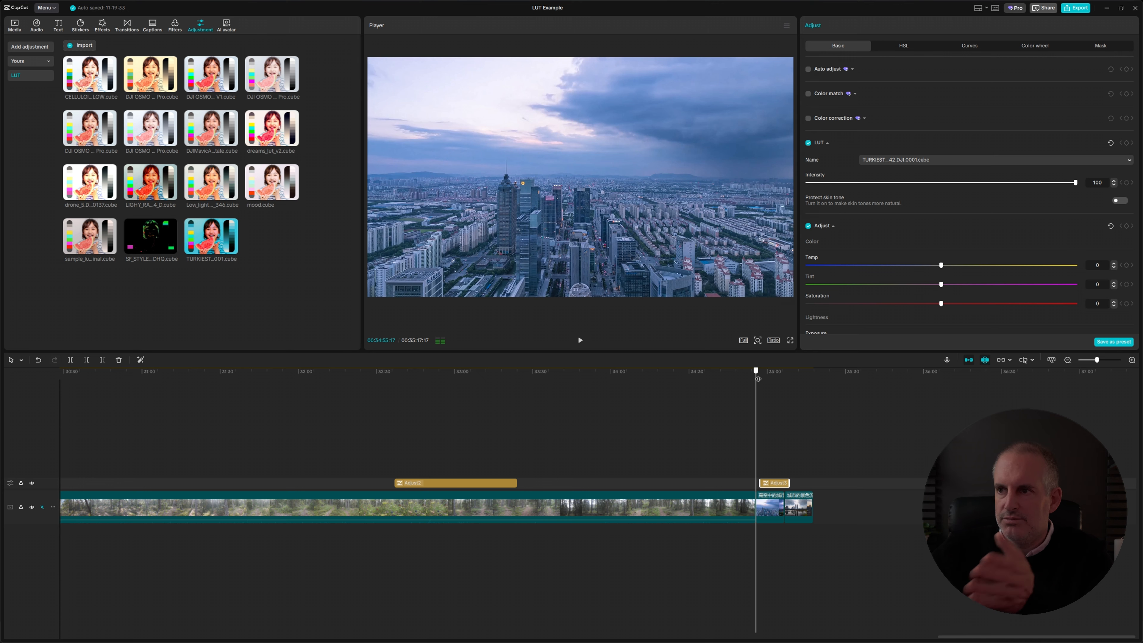
pyautogui.moveTo(758, 379); pyautogui.dragTo(758, 379)
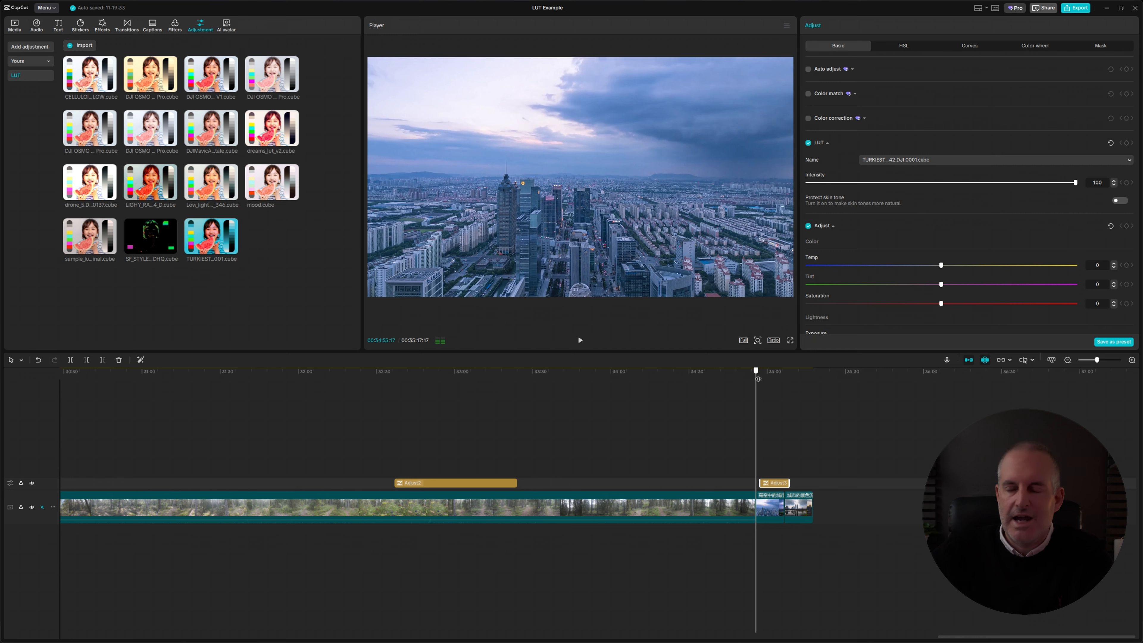
# Move the TURKIEST LUT adjustment layer over the lakeside skyline clip and set its LUT intensity to 63
pyautogui.moveTo(758, 378); pyautogui.dragTo(790, 378)
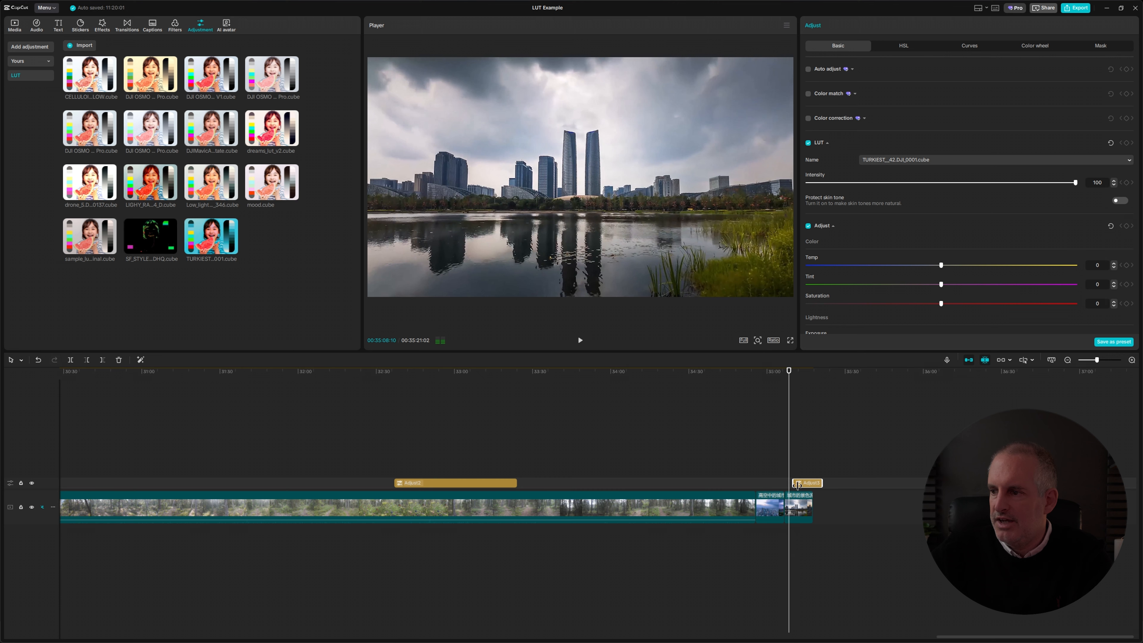
pyautogui.click(793, 381)
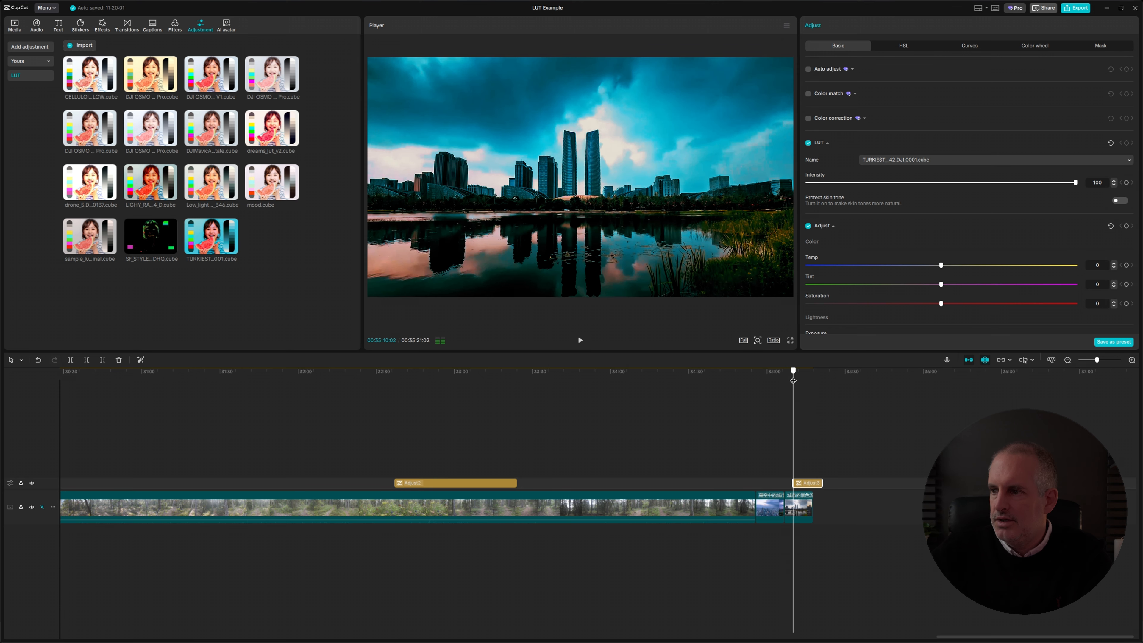
pyautogui.moveTo(793, 380); pyautogui.dragTo(792, 381)
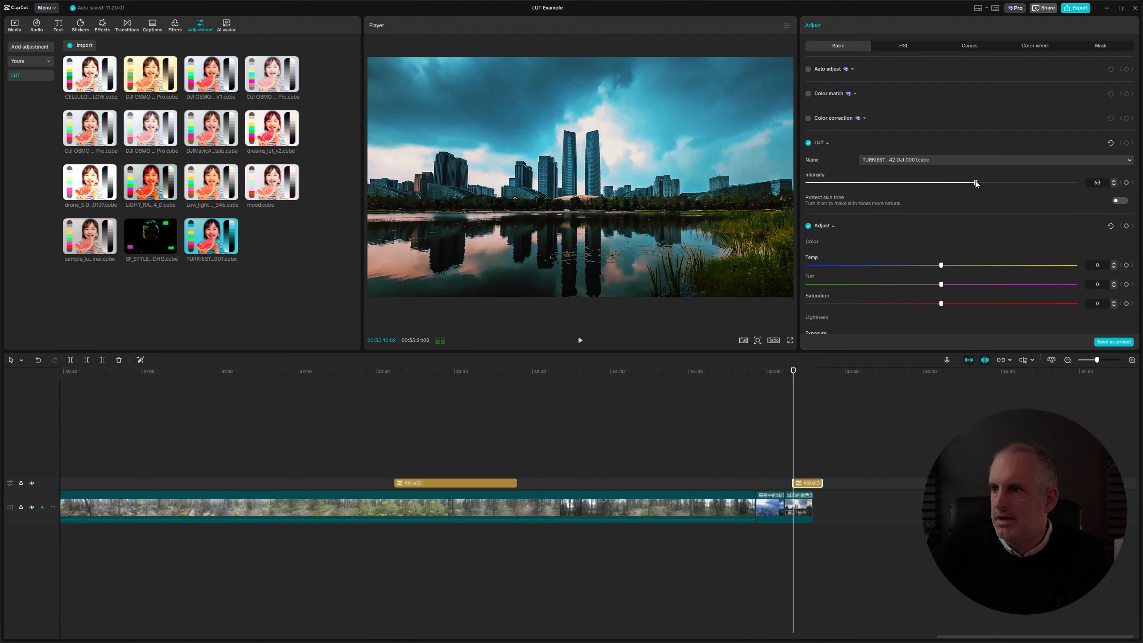
pyautogui.click(787, 378)
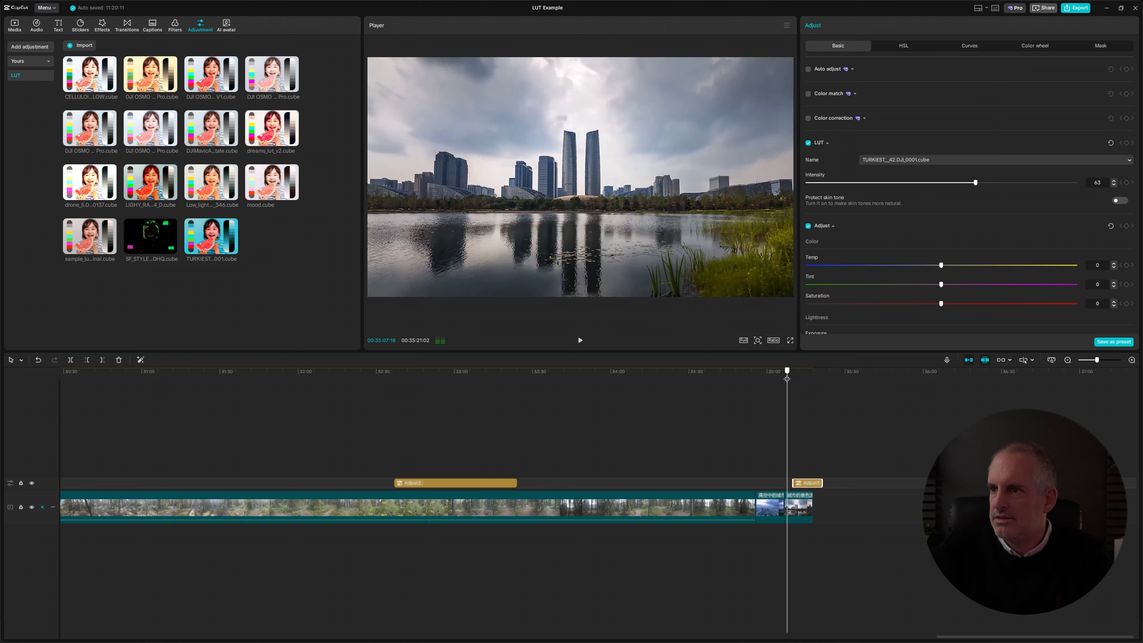
pyautogui.moveTo(787, 378); pyautogui.dragTo(791, 379)
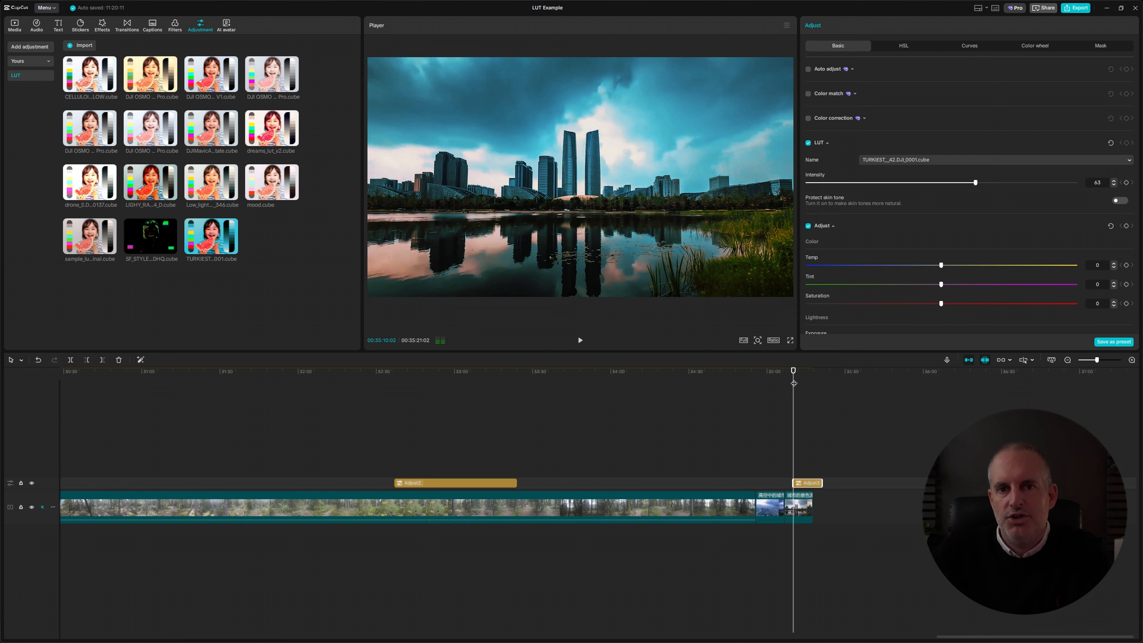